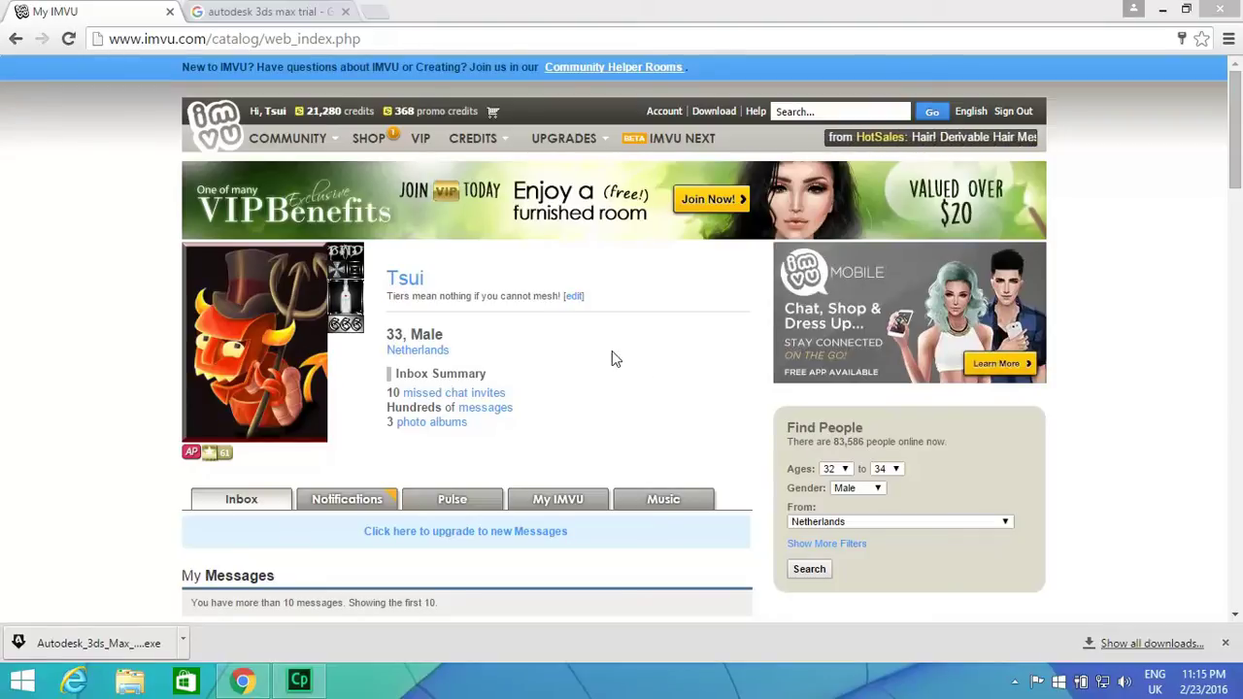
# Go from the Creator Program dashboard to the Exporters page and download the MAX 2015 & 2016 Cal3D Exporters zip.
pyautogui.moveTo(287, 138)
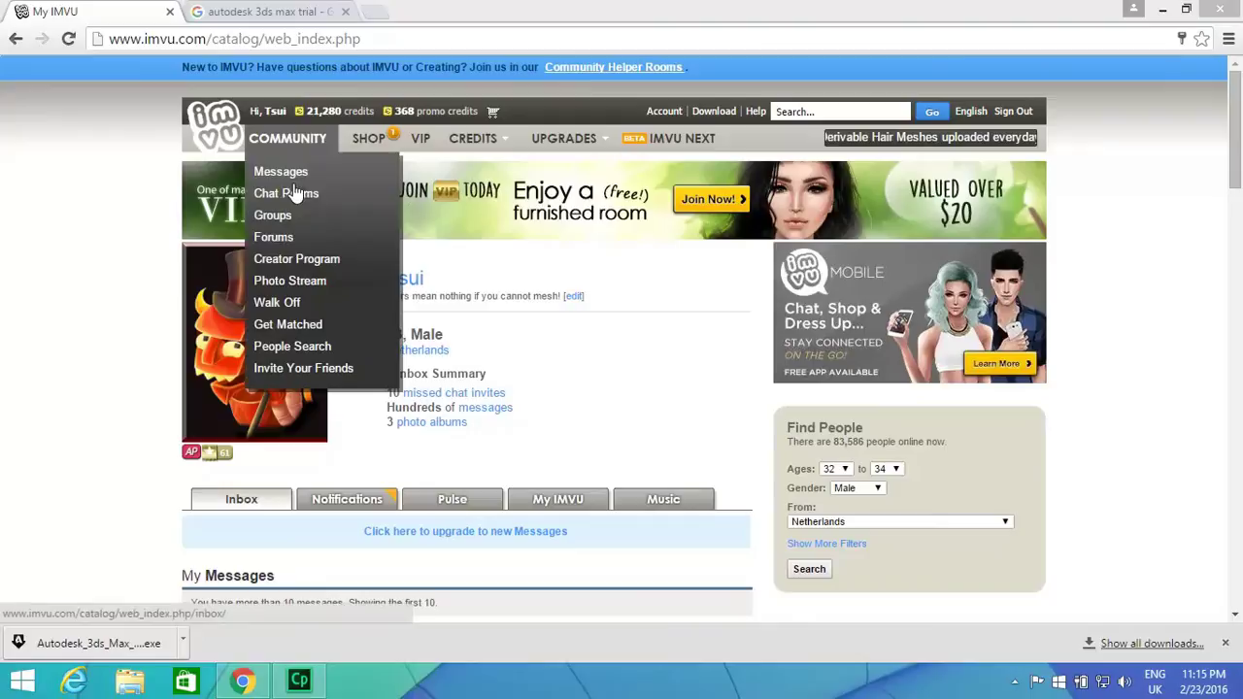
pyautogui.click(303, 260)
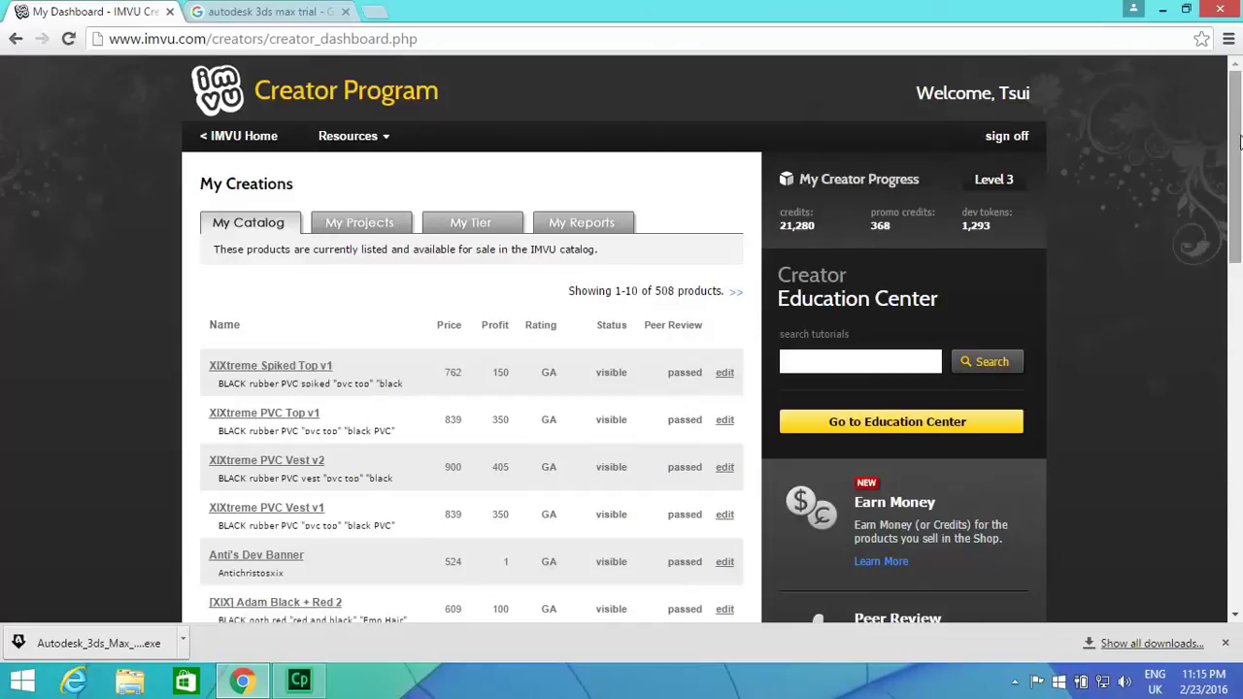
pyautogui.moveTo(1239, 142); pyautogui.dragTo(1239, 403)
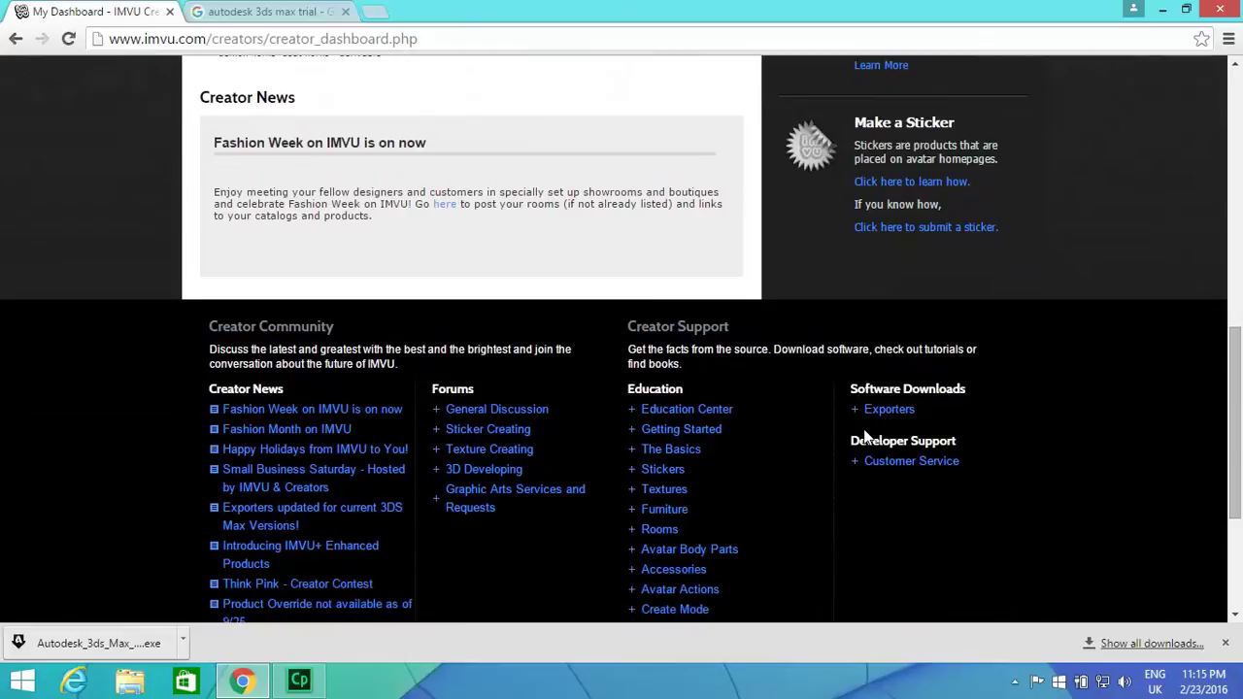
pyautogui.click(887, 415)
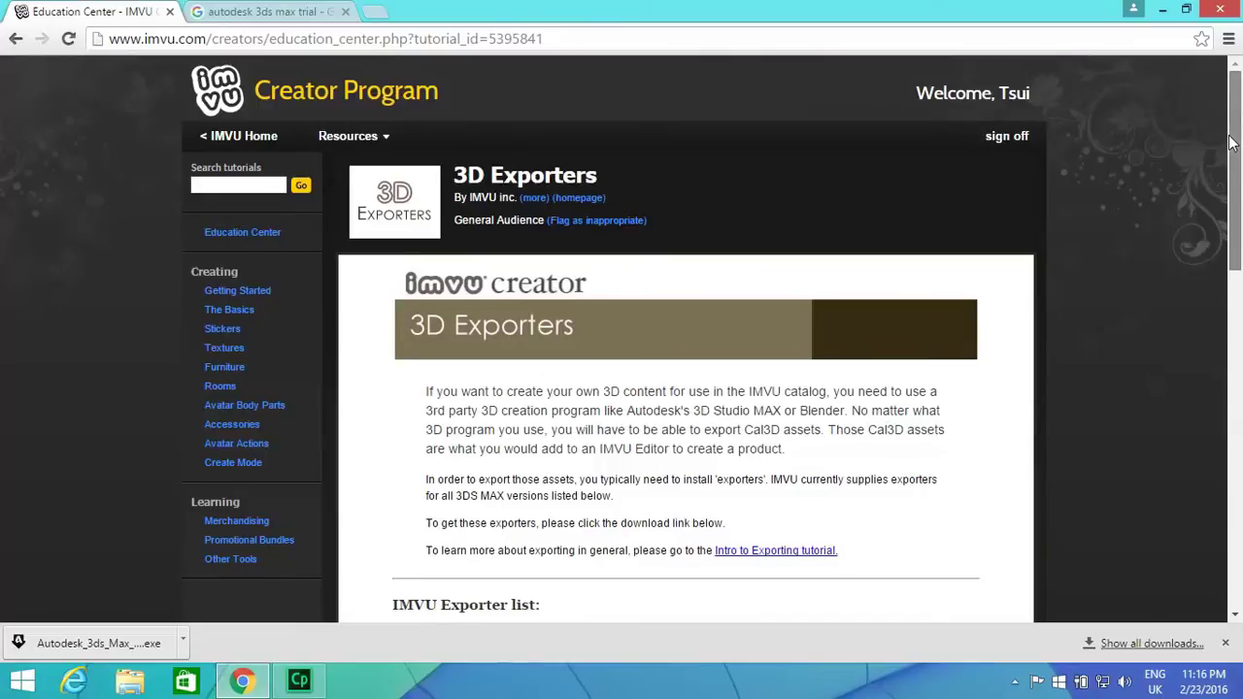
pyautogui.moveTo(1236, 143); pyautogui.dragTo(1238, 264)
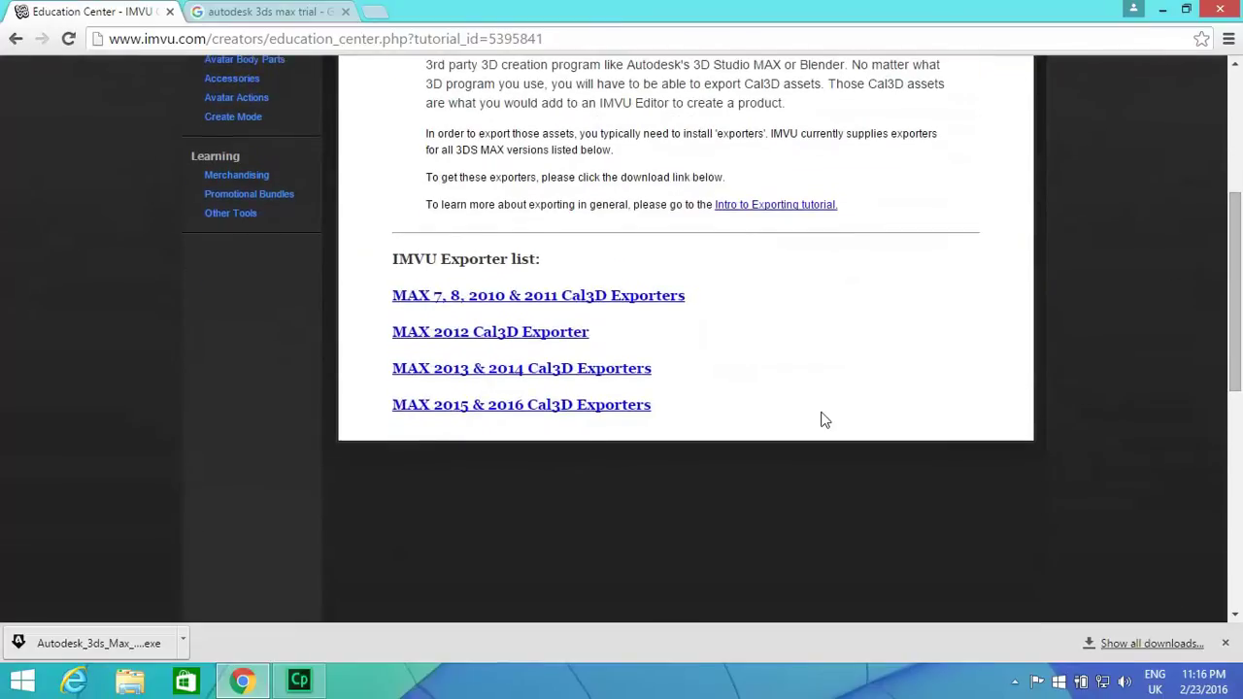
pyautogui.click(533, 415)
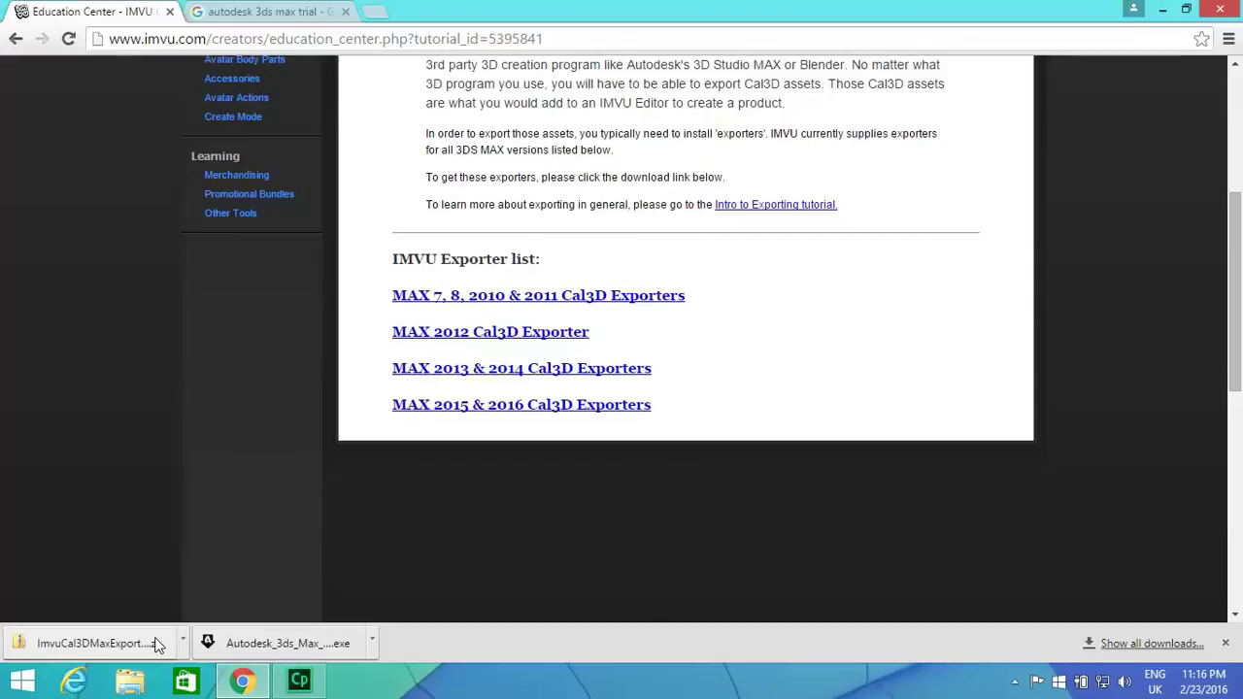
# Bring up the 3ds Max free-trial page from the search tab, then open File Explorer on This PC.
pyautogui.click(265, 11)
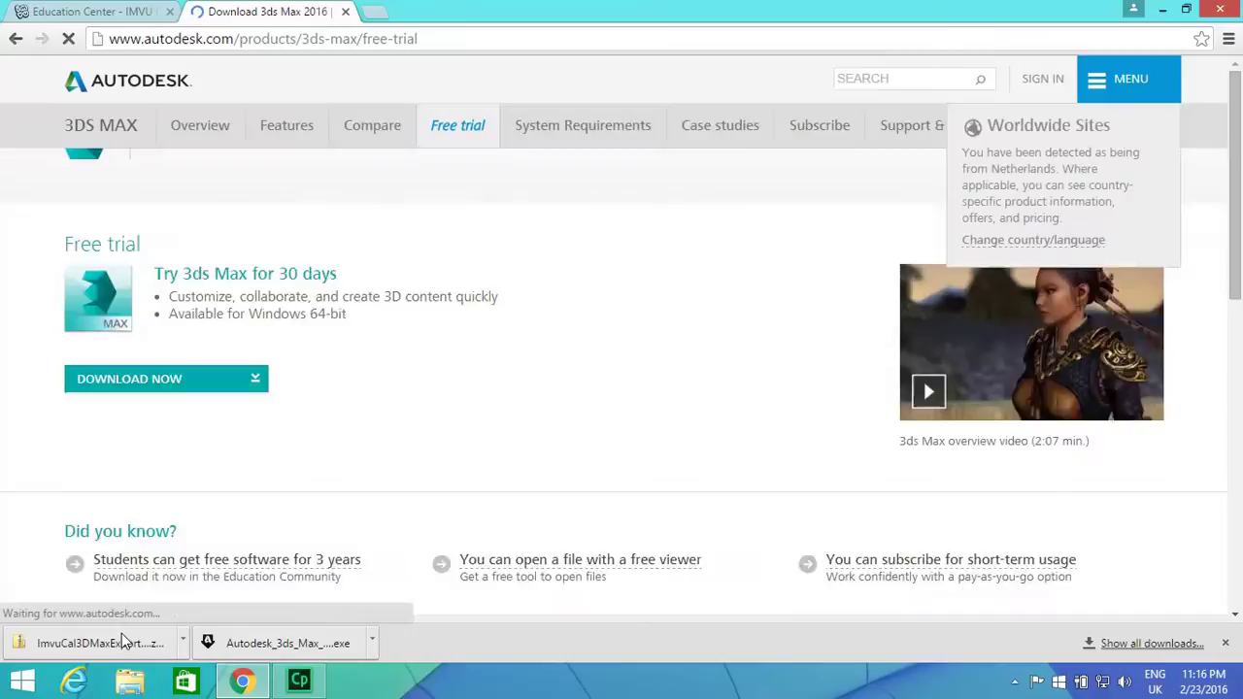
pyautogui.click(130, 685)
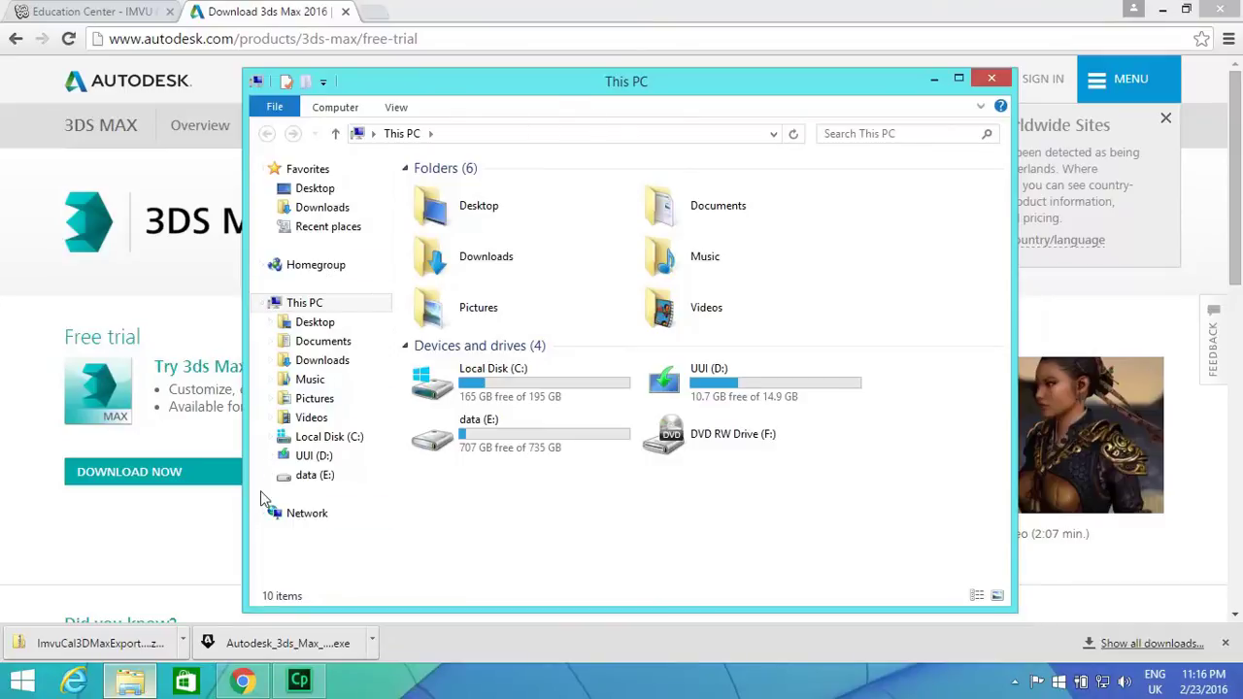
# Confirm from This PC's system properties that Windows 8.1 is 64-bit, then return to the browser.
pyautogui.rightClick(344, 305)
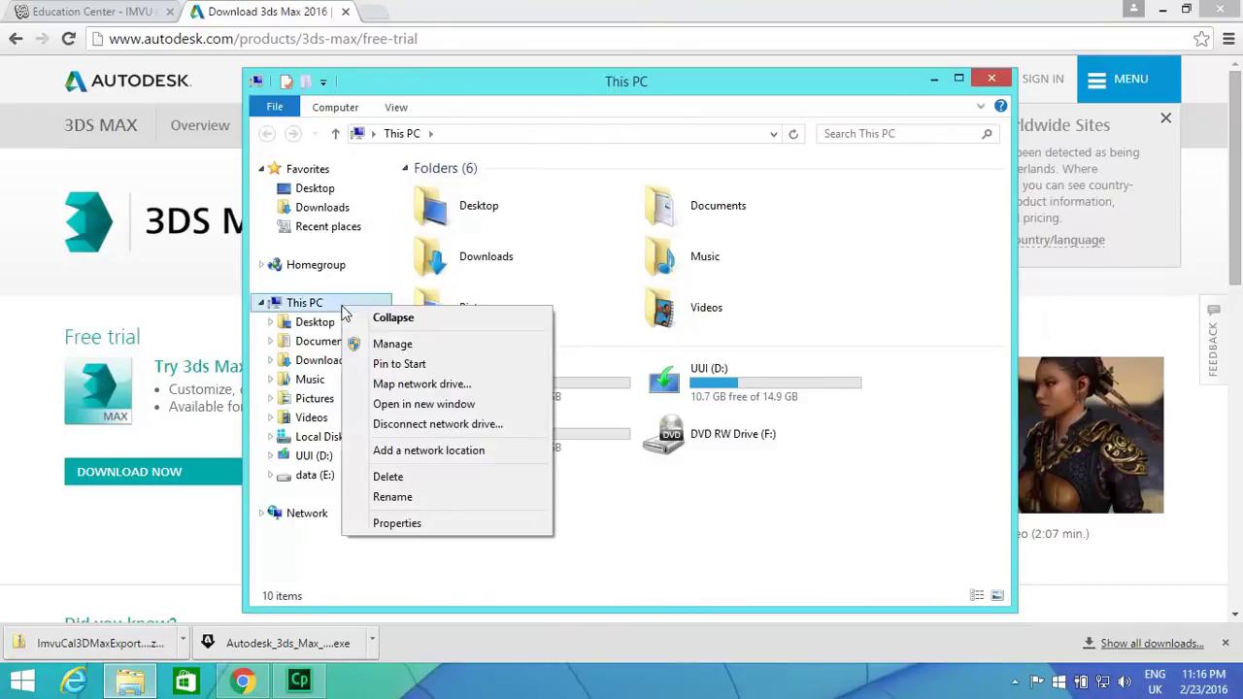
pyautogui.click(443, 524)
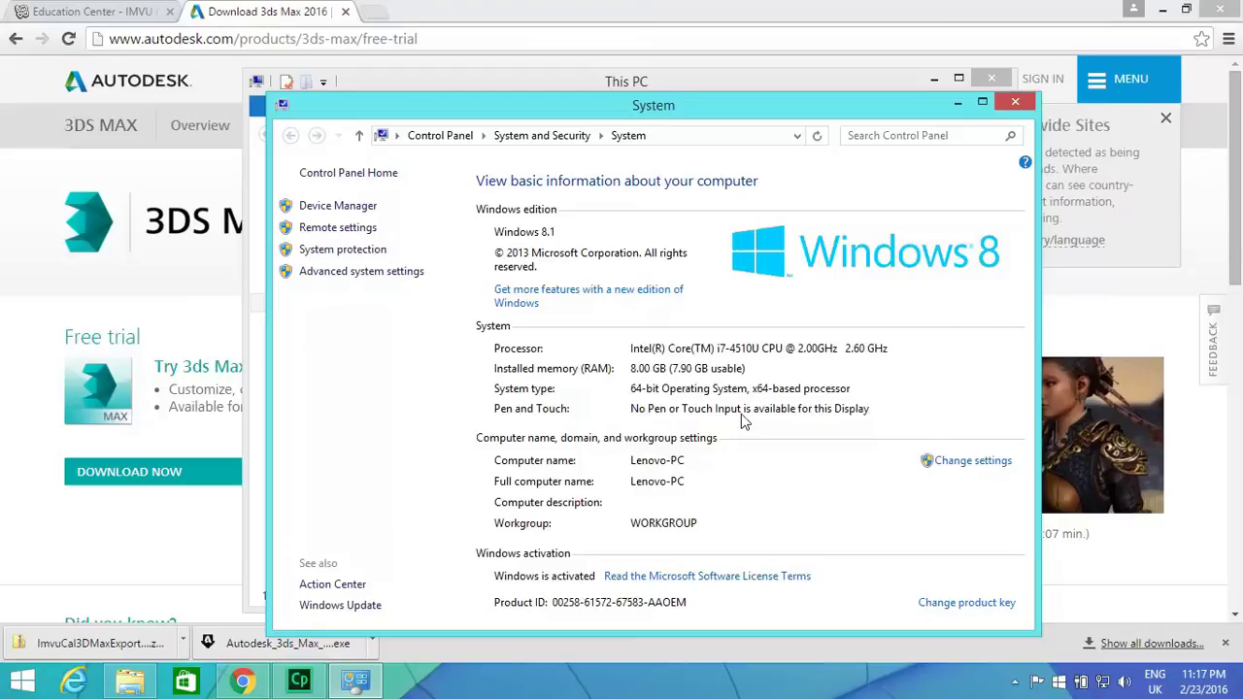
pyautogui.click(1015, 103)
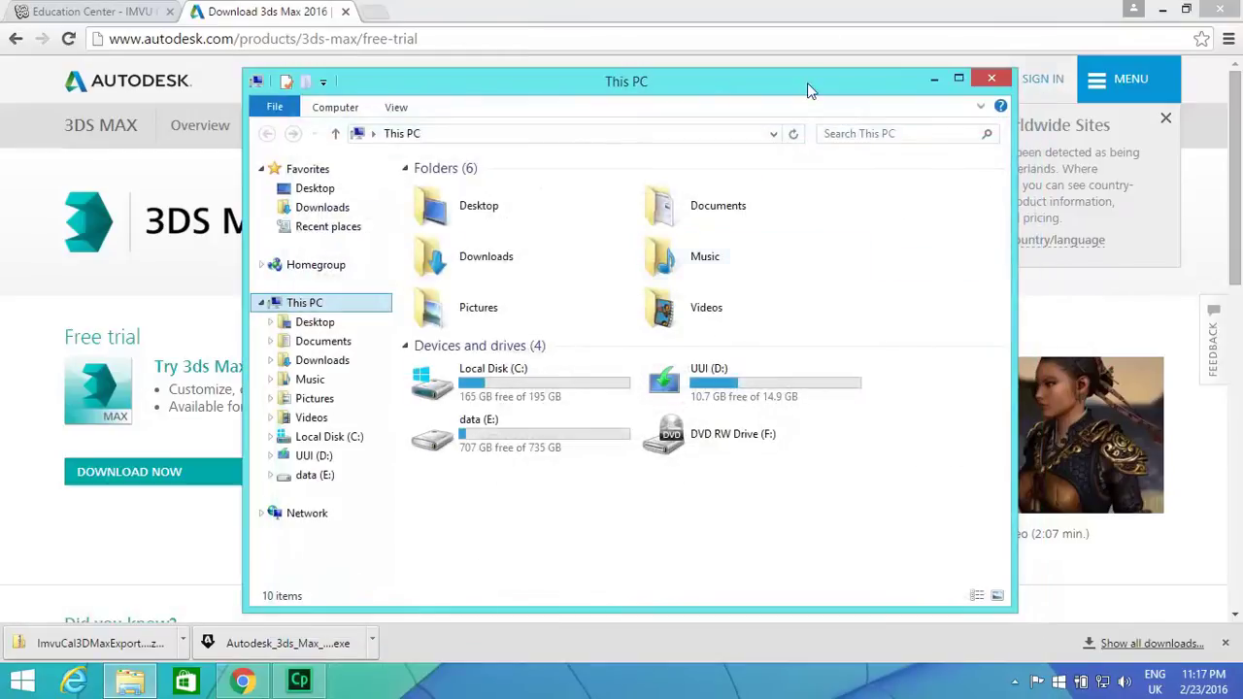
pyautogui.click(787, 5)
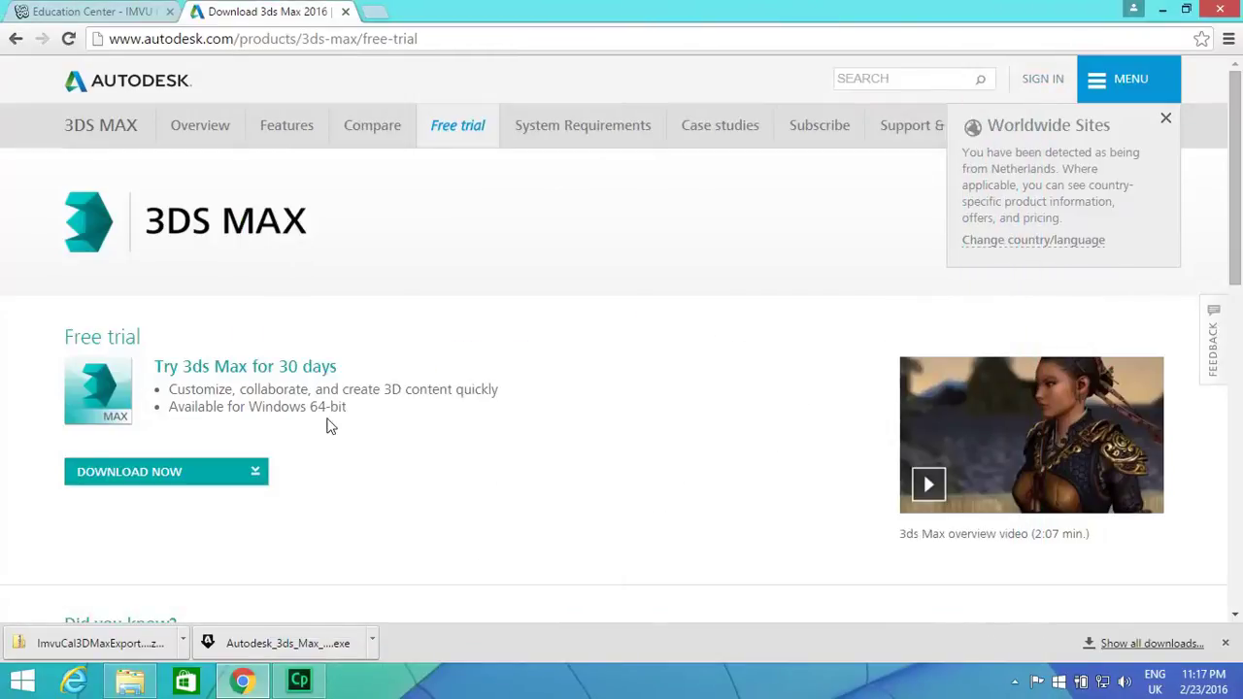
# Read through the 3ds Max 2016 system requirements table, then switch back to the general requirements tab.
pyautogui.click(568, 144)
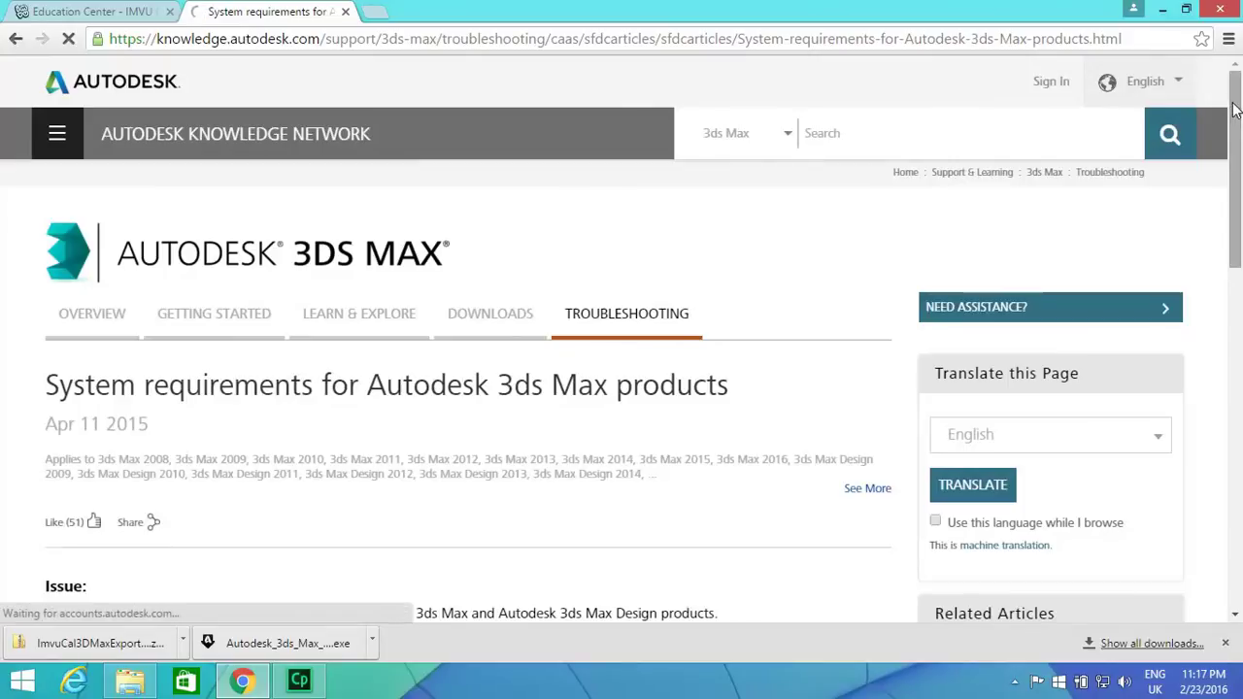
pyautogui.moveTo(1232, 107); pyautogui.dragTo(1224, 208)
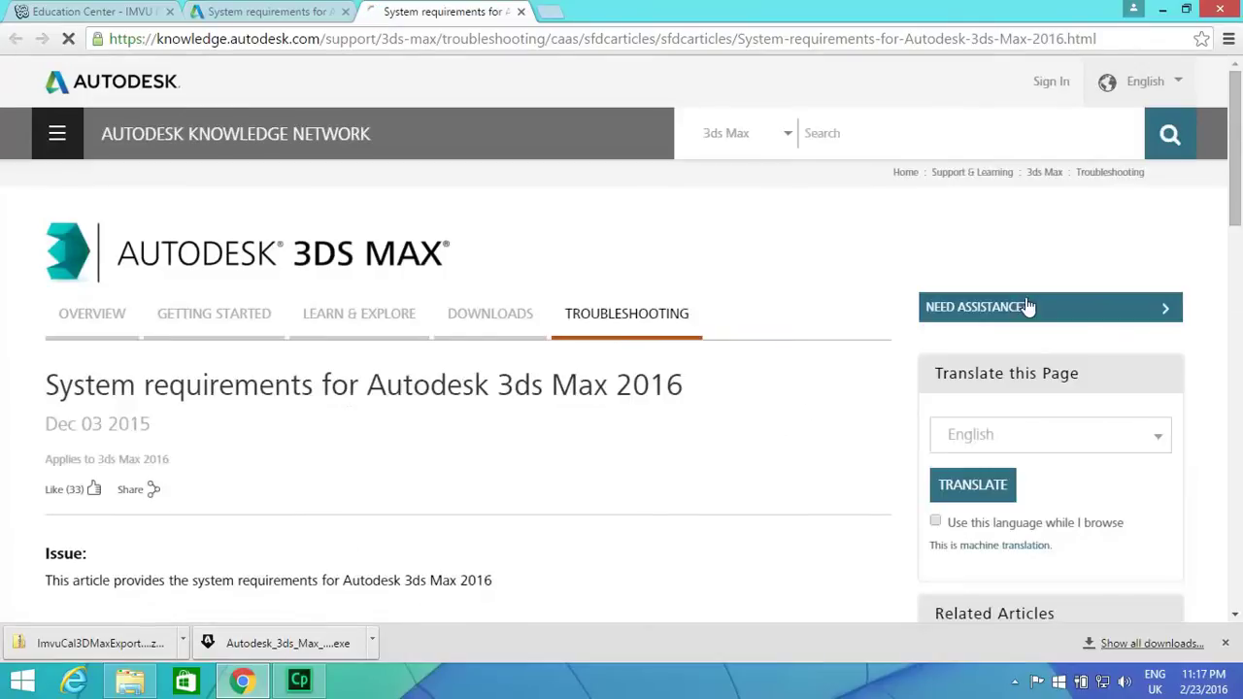
pyautogui.moveTo(1239, 175); pyautogui.dragTo(1234, 297)
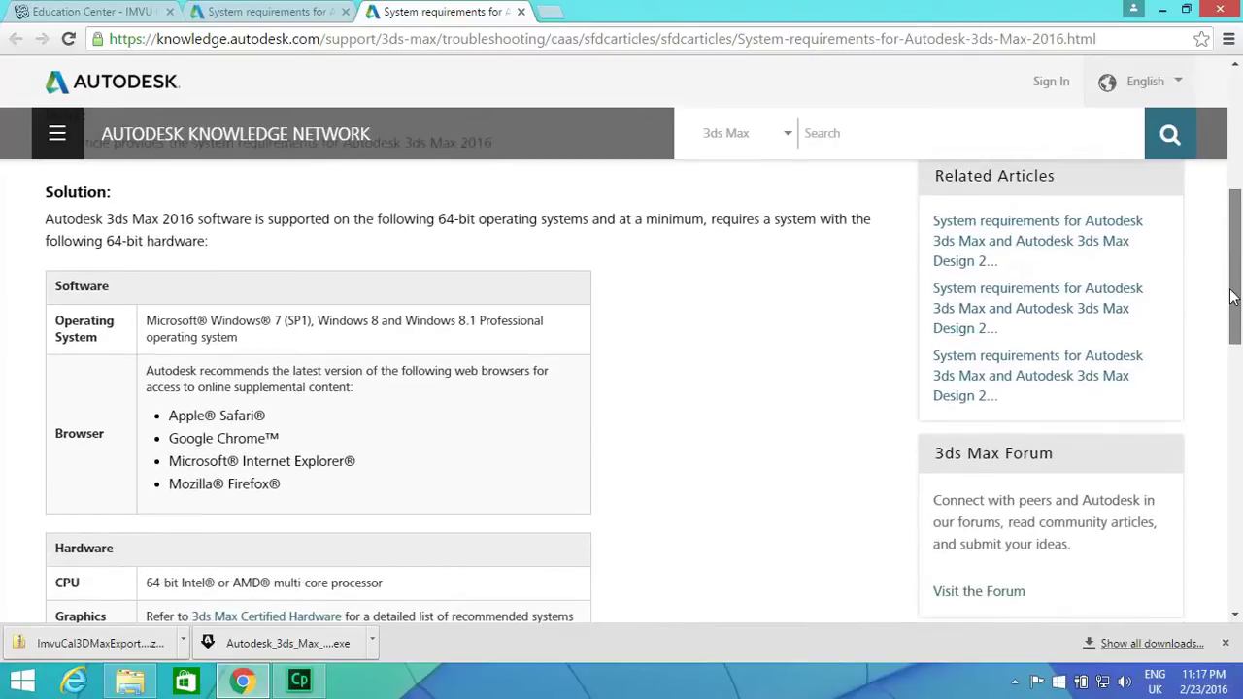
pyautogui.moveTo(1232, 296); pyautogui.dragTo(1231, 317)
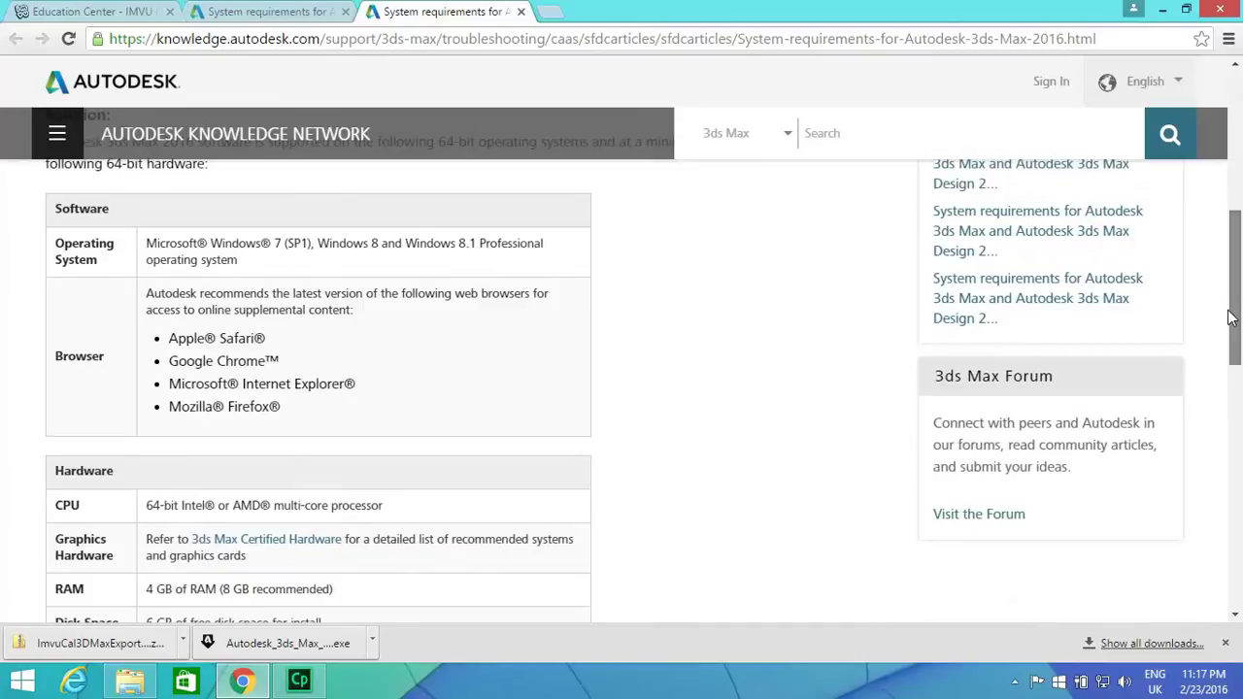
pyautogui.moveTo(1231, 316); pyautogui.dragTo(1229, 362)
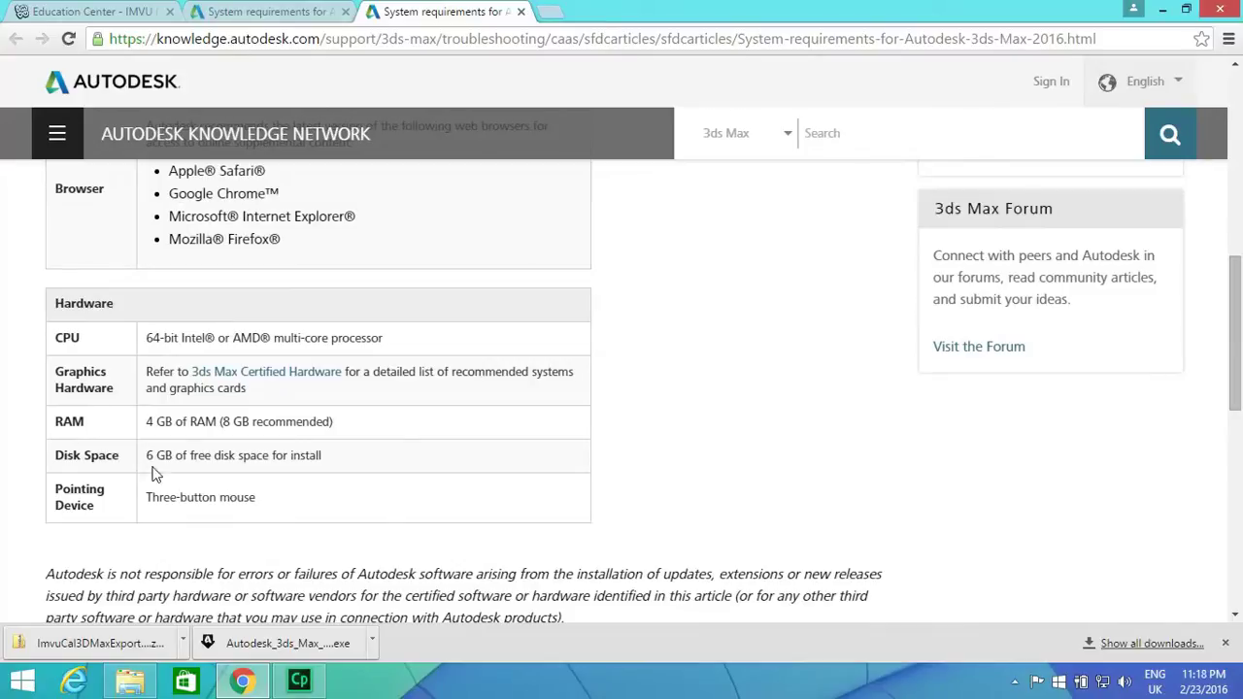
pyautogui.click(290, 14)
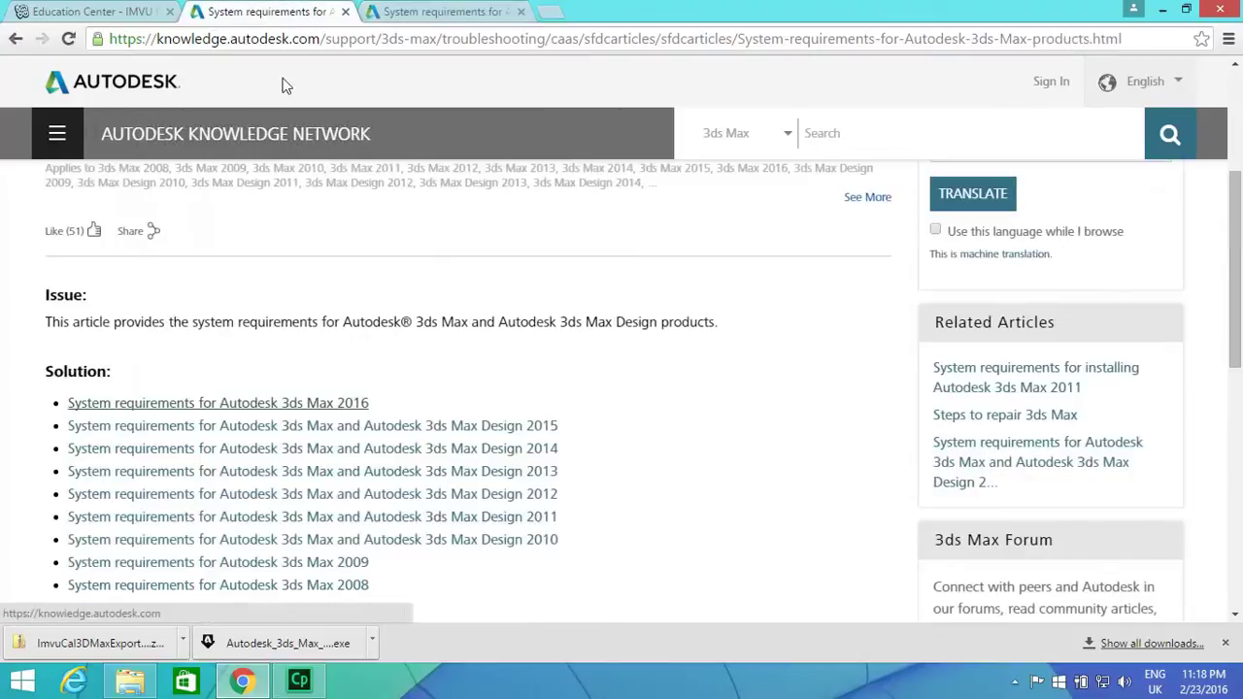
# Dismiss the survey, accept the trial terms, download the 3ds Max 2016 web installer and run it.
pyautogui.click(16, 41)
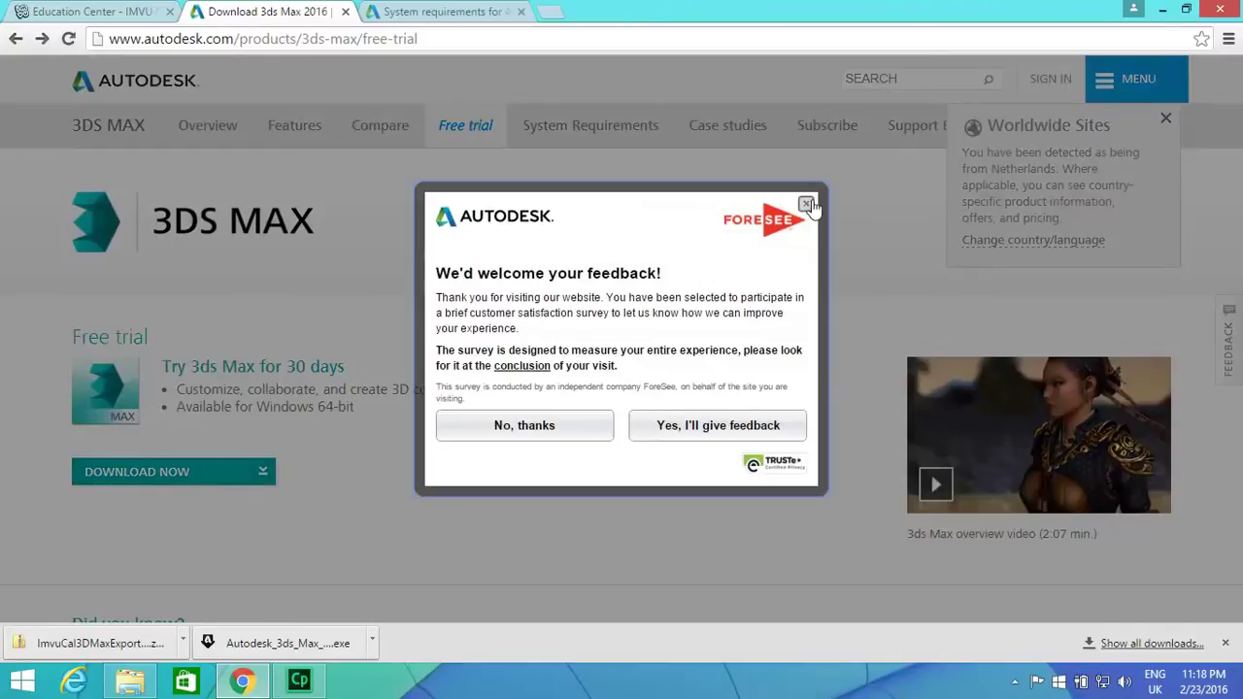
pyautogui.click(808, 205)
pyautogui.click(194, 474)
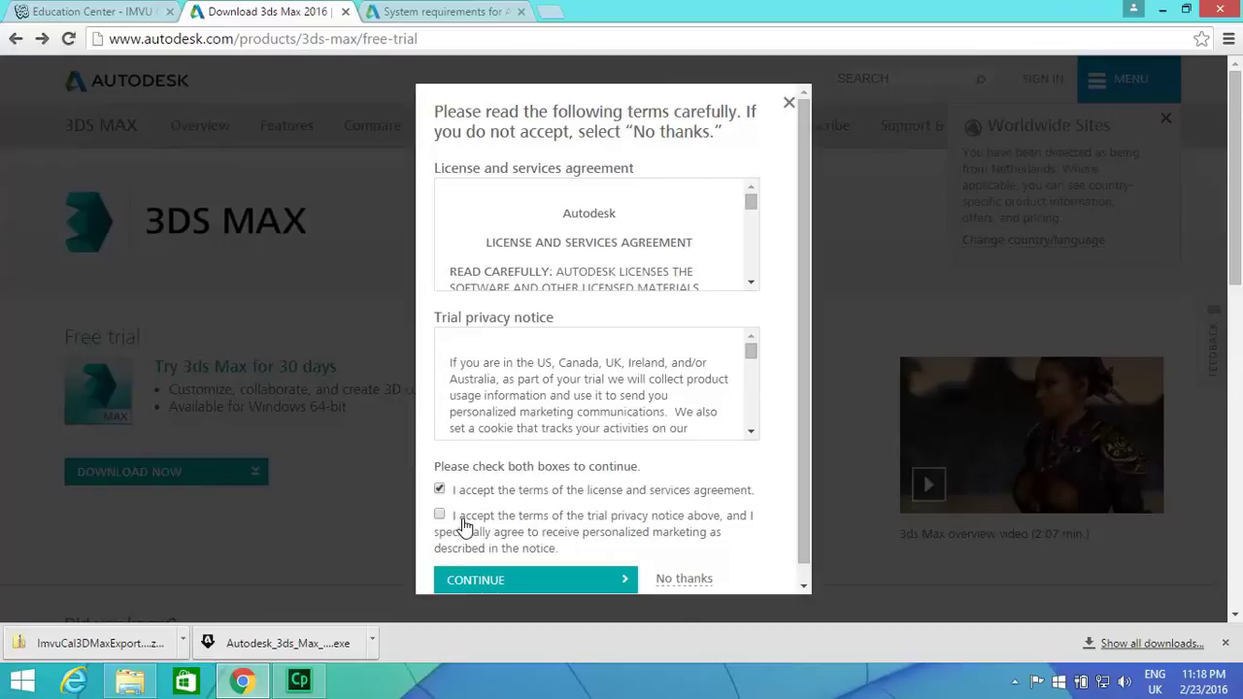
pyautogui.click(472, 580)
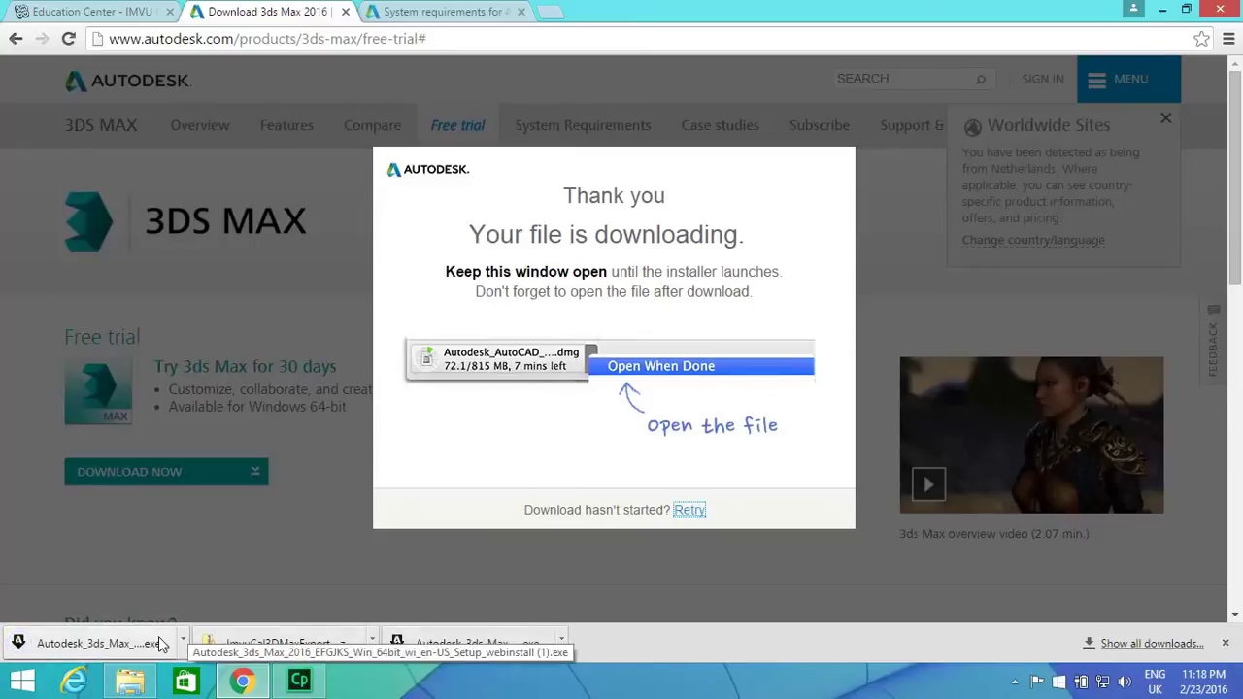
pyautogui.click(159, 636)
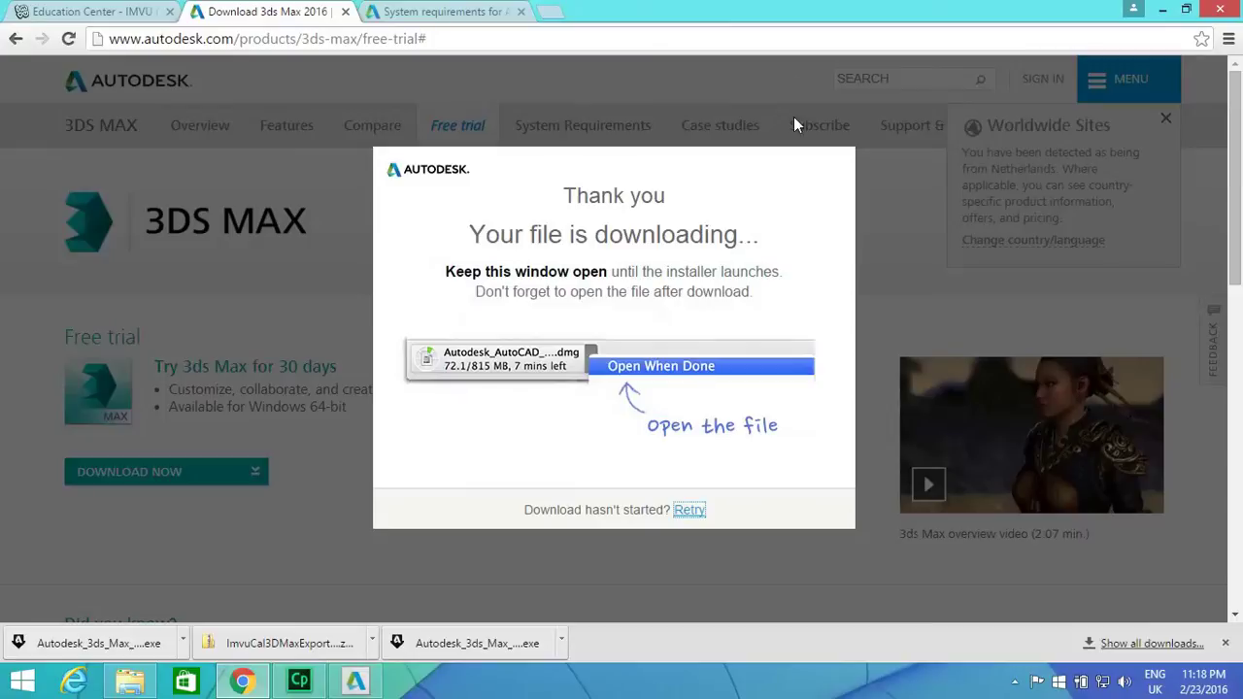
# Install 3ds Max 2016 on this computer to the default path.
pyautogui.click(358, 683)
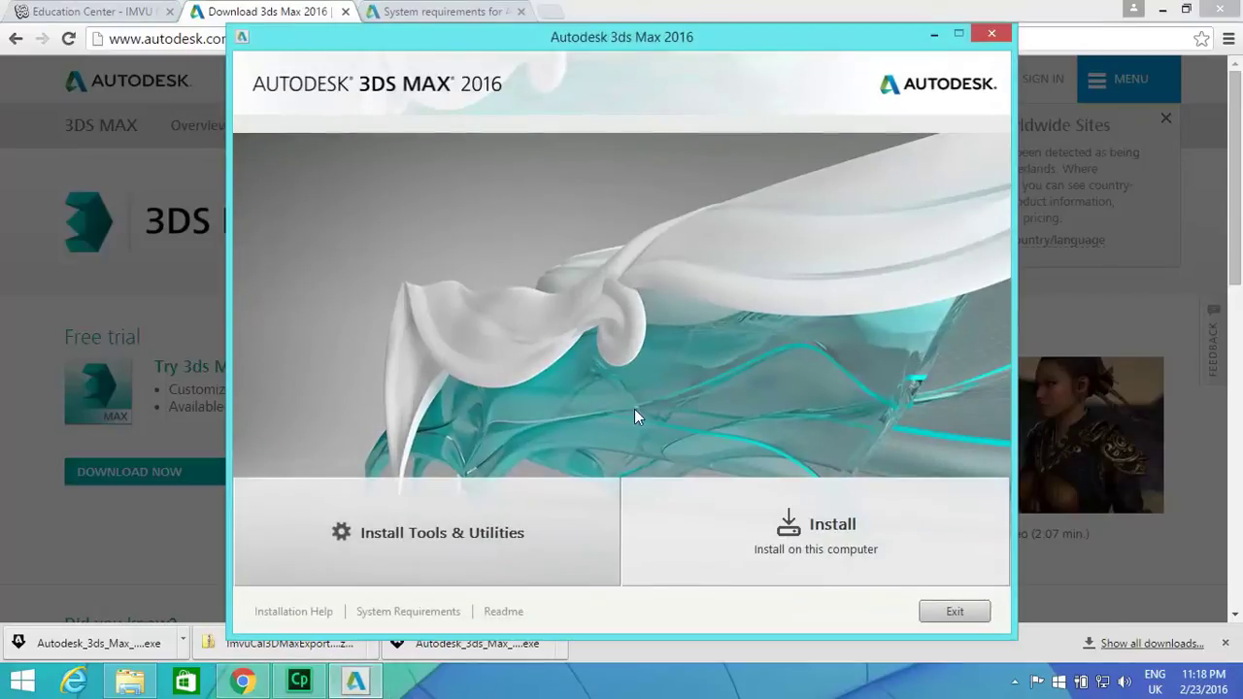
pyautogui.click(753, 529)
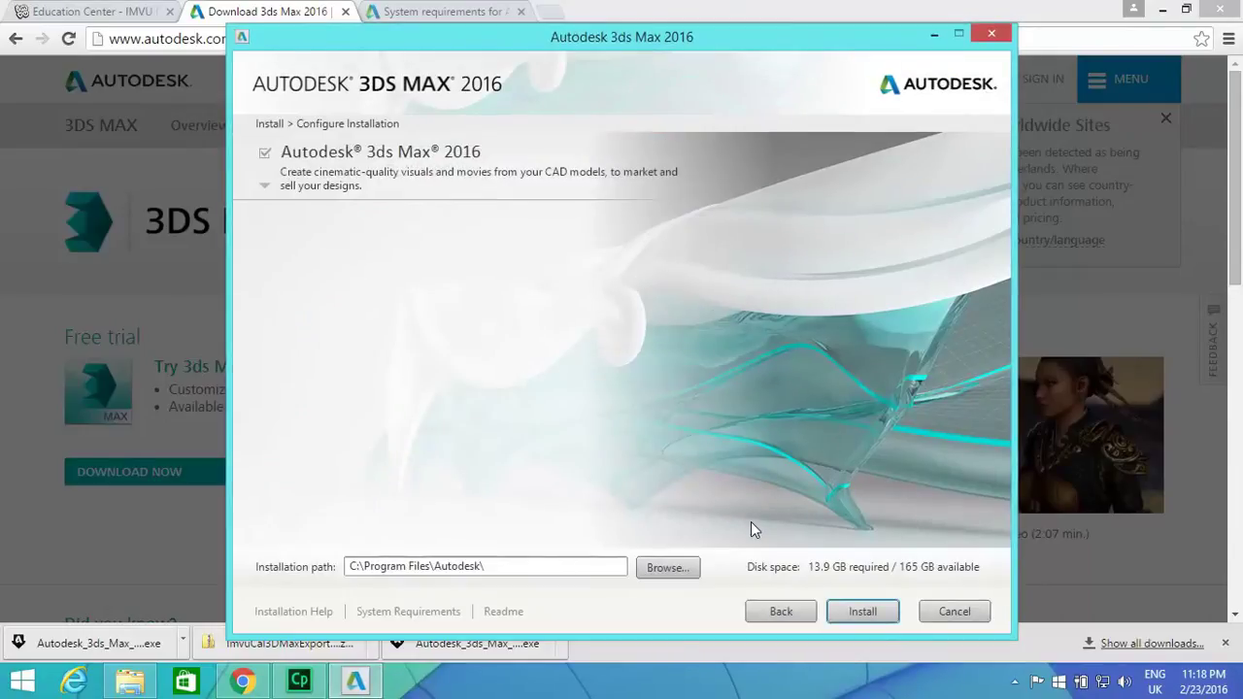
pyautogui.click(855, 614)
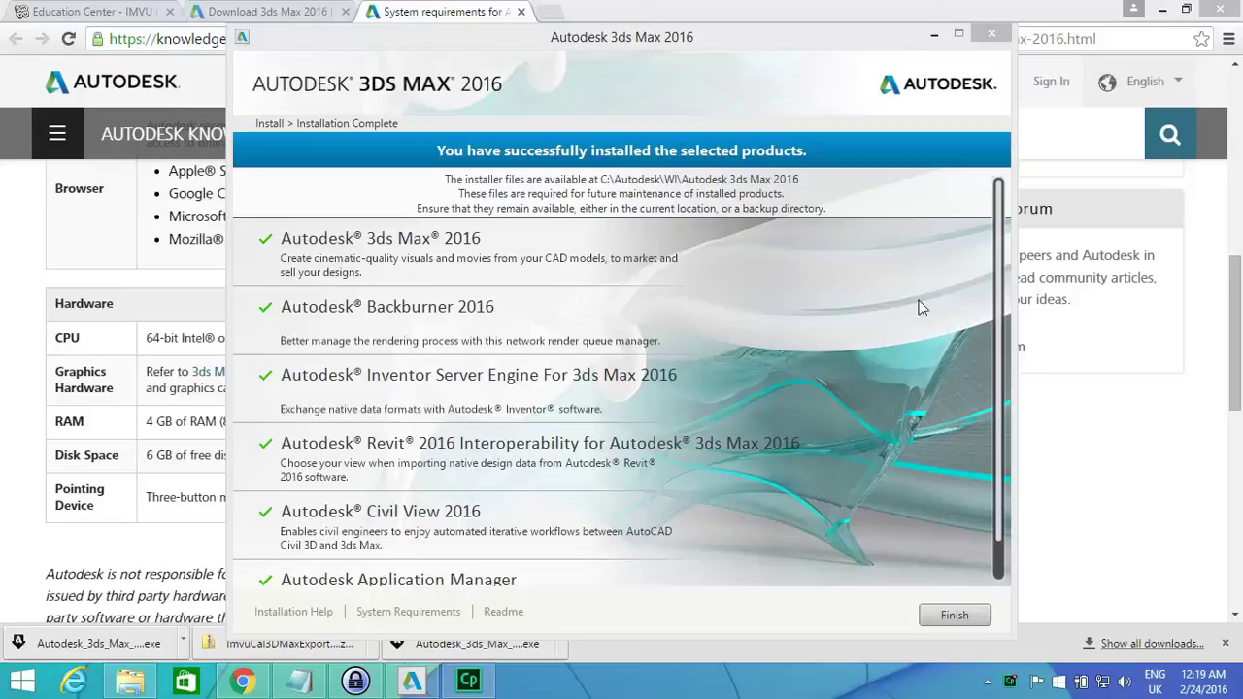
# Review the list of installed products and close the installer with Finish.
pyautogui.click(1003, 327)
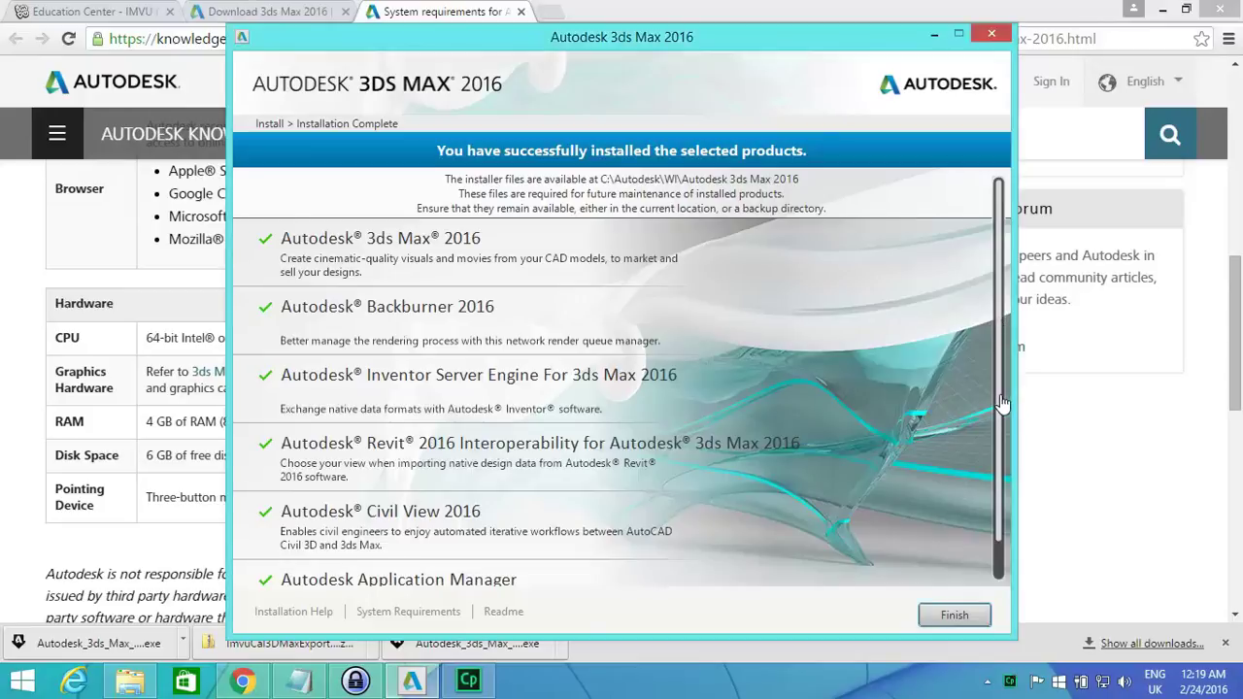
pyautogui.scroll(-1, 998, 401)
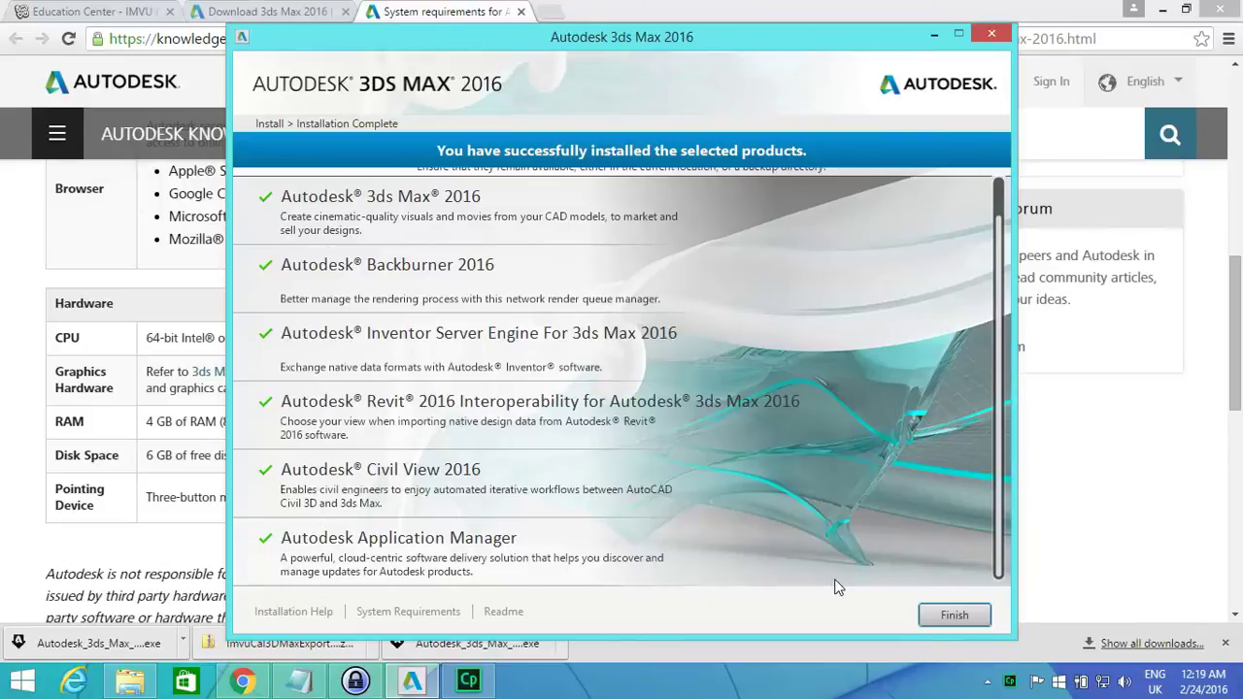
pyautogui.click(939, 616)
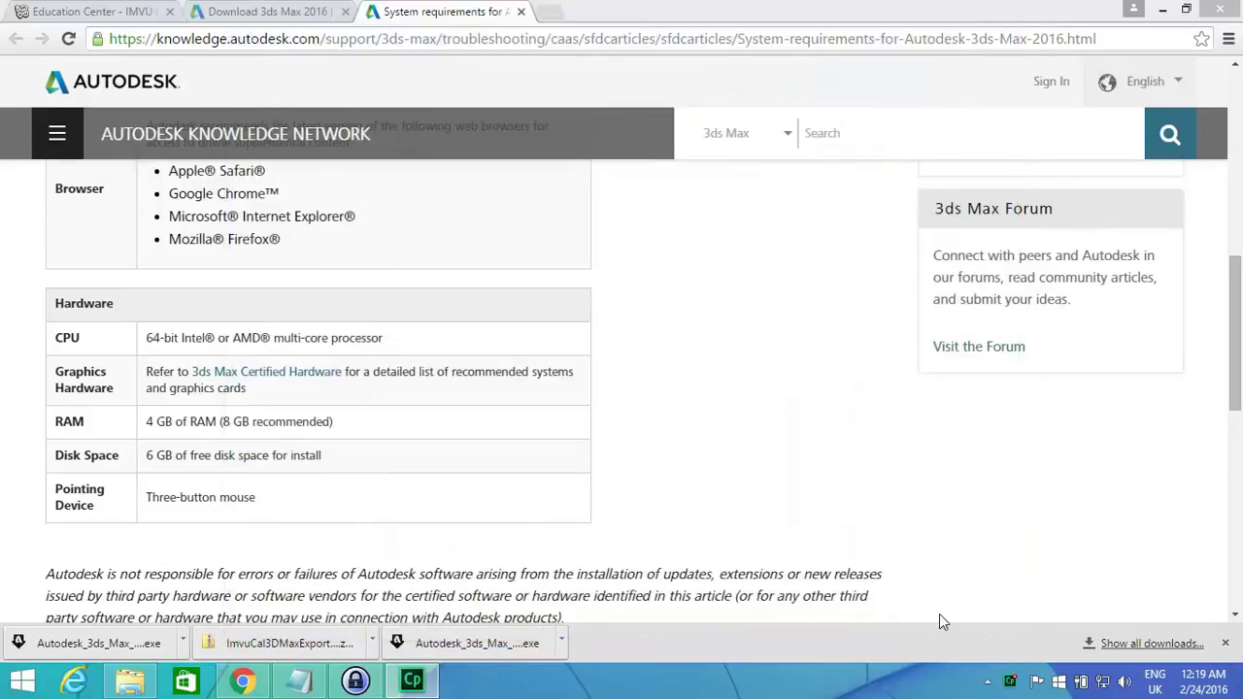
# Search the Start screen for '3ds' and launch 3ds Max 2016 from the results.
pyautogui.click(20, 683)
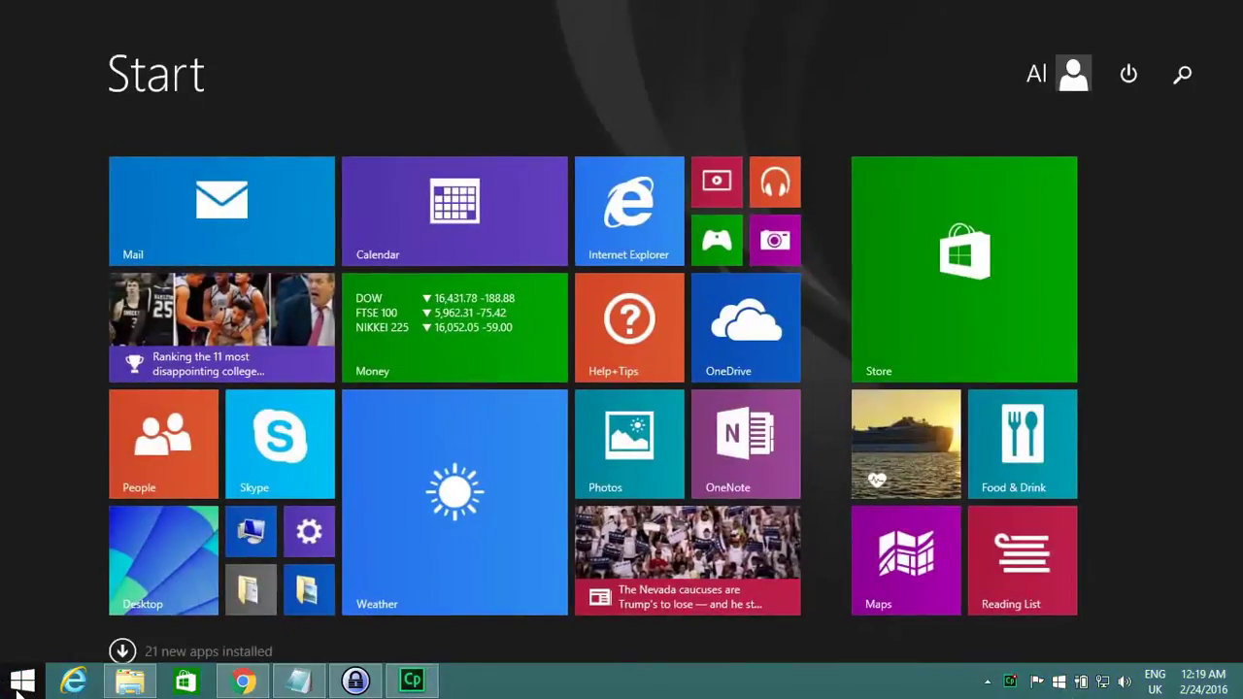
pyautogui.write('3ds Max 2016')
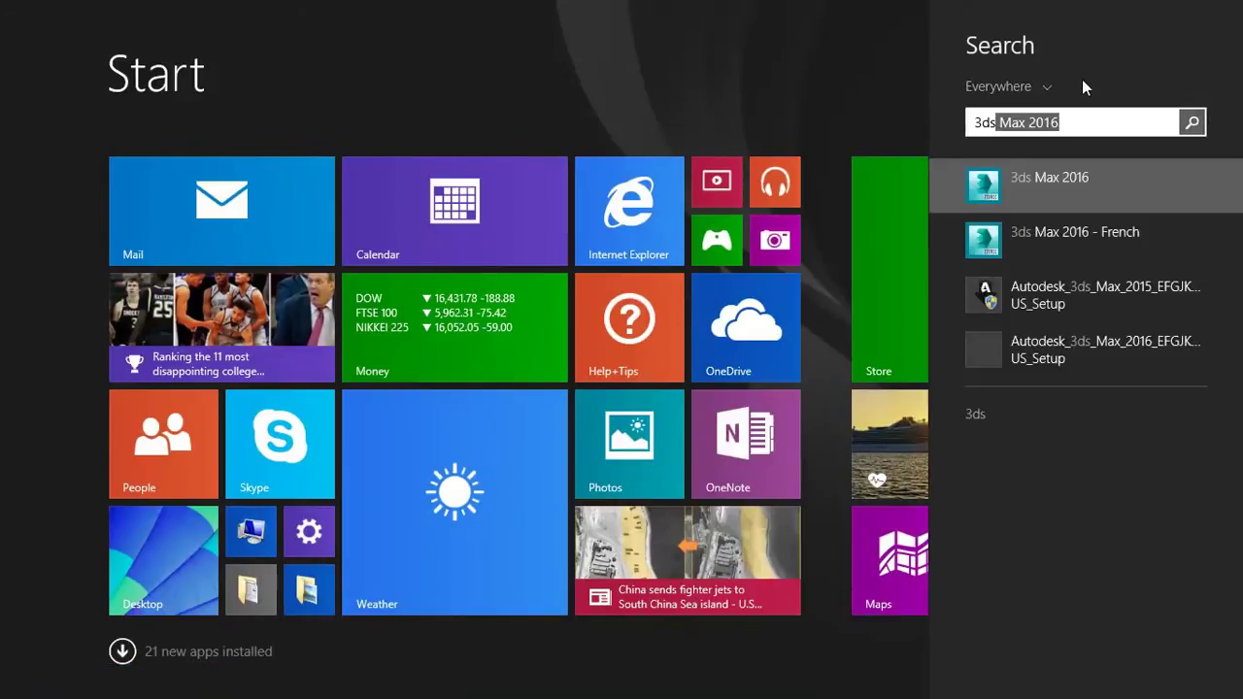
pyautogui.click(1062, 189)
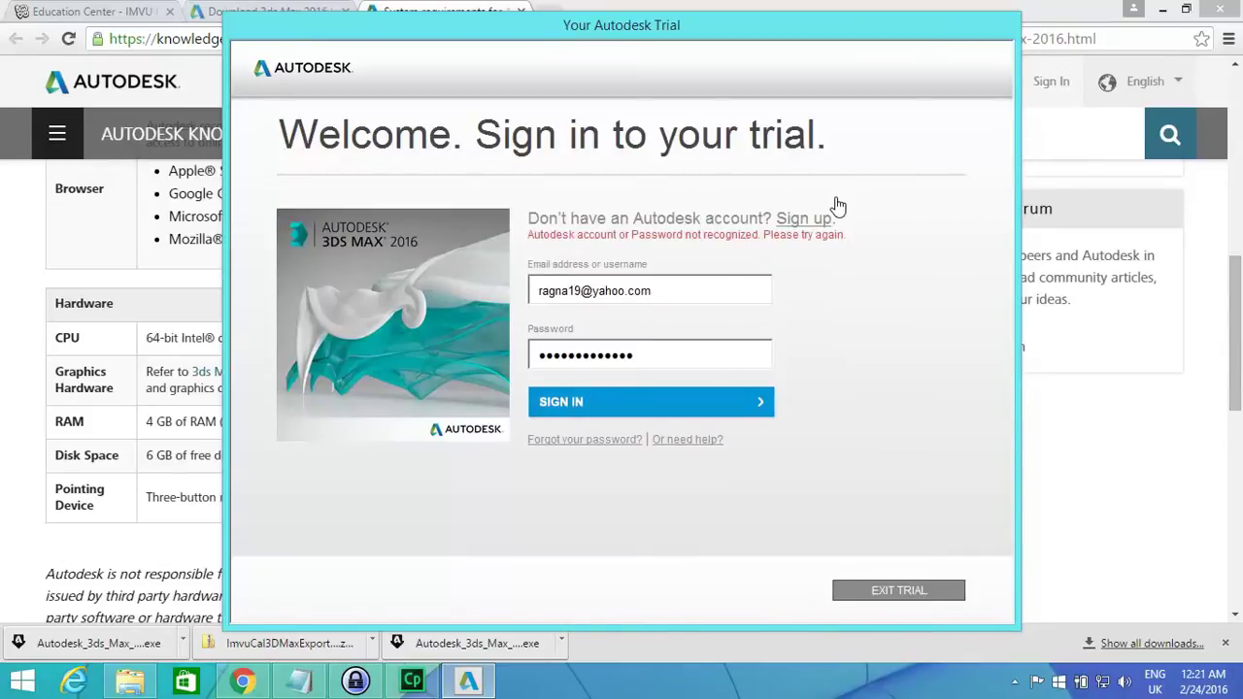
# Switch to Sign up and fill in the first name, last name and e-mail address for the new account.
pyautogui.click(804, 220)
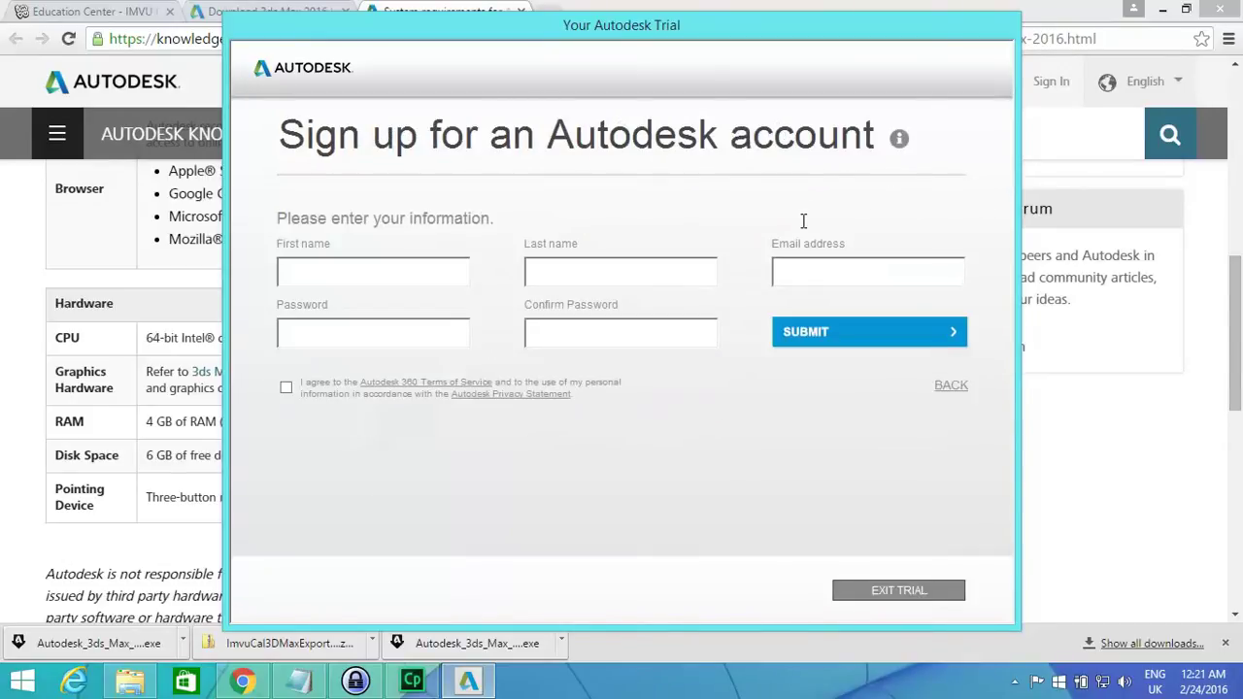
pyautogui.click(377, 272)
pyautogui.press('Tab')
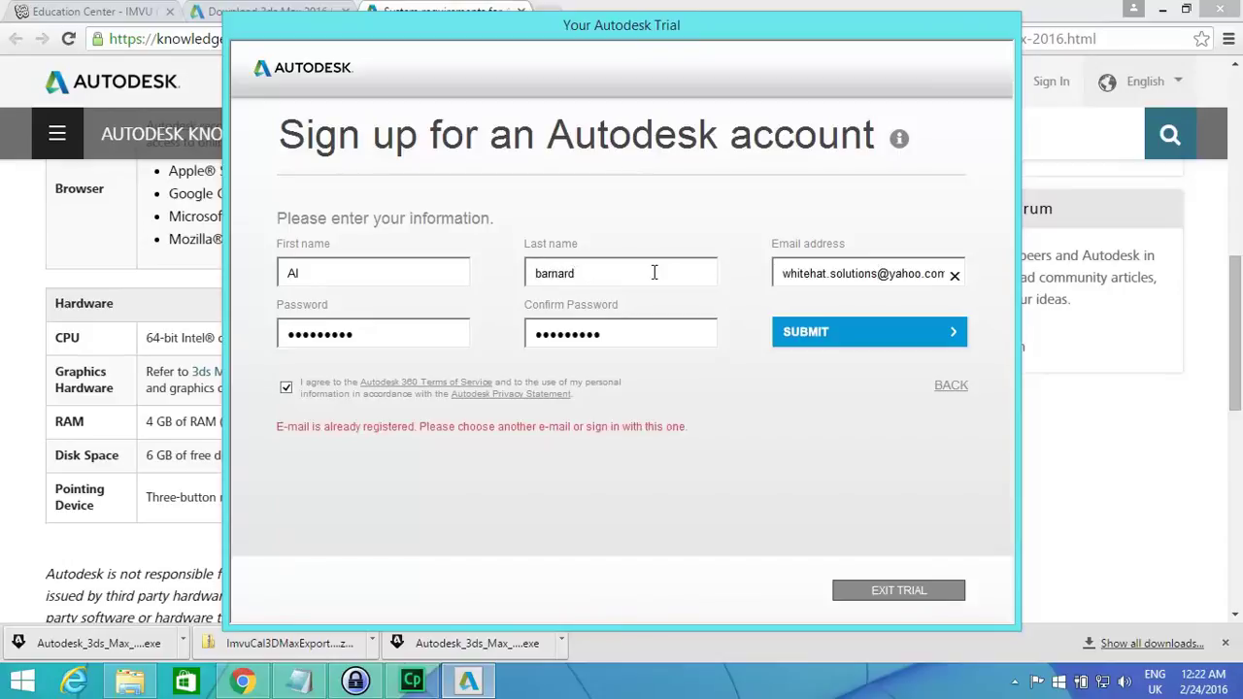
pyautogui.click(926, 273)
pyautogui.moveTo(926, 273); pyautogui.dragTo(890, 278)
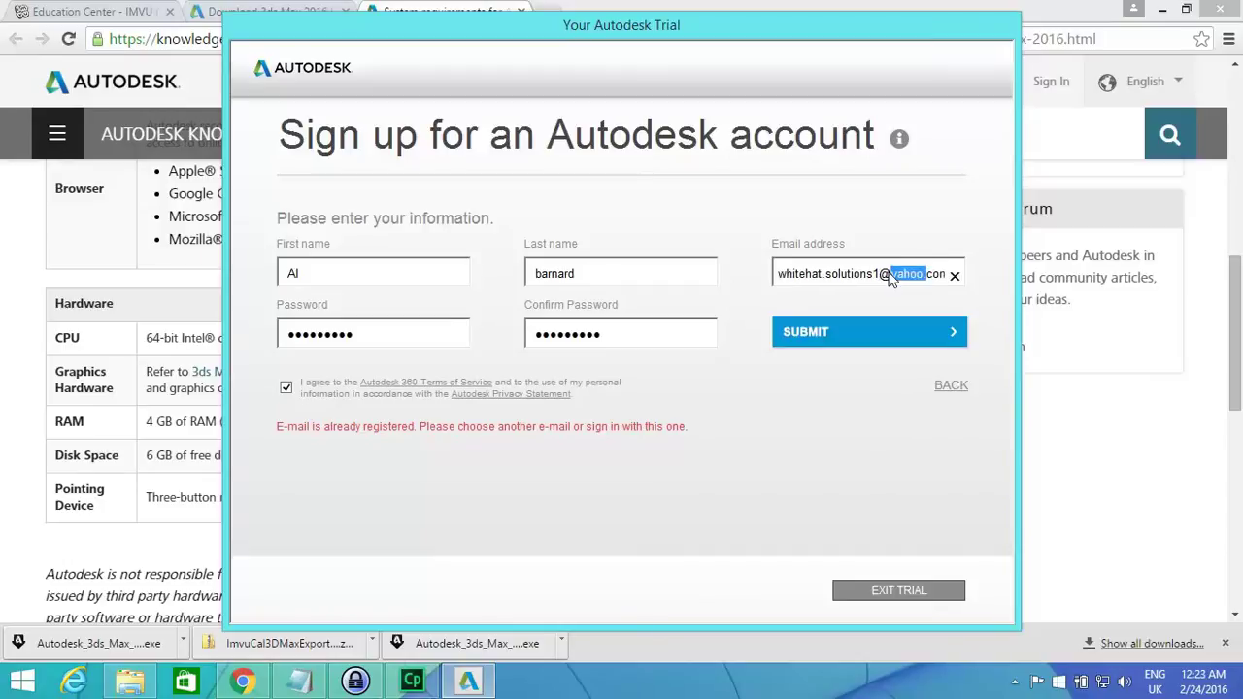
pyautogui.write('gmail')
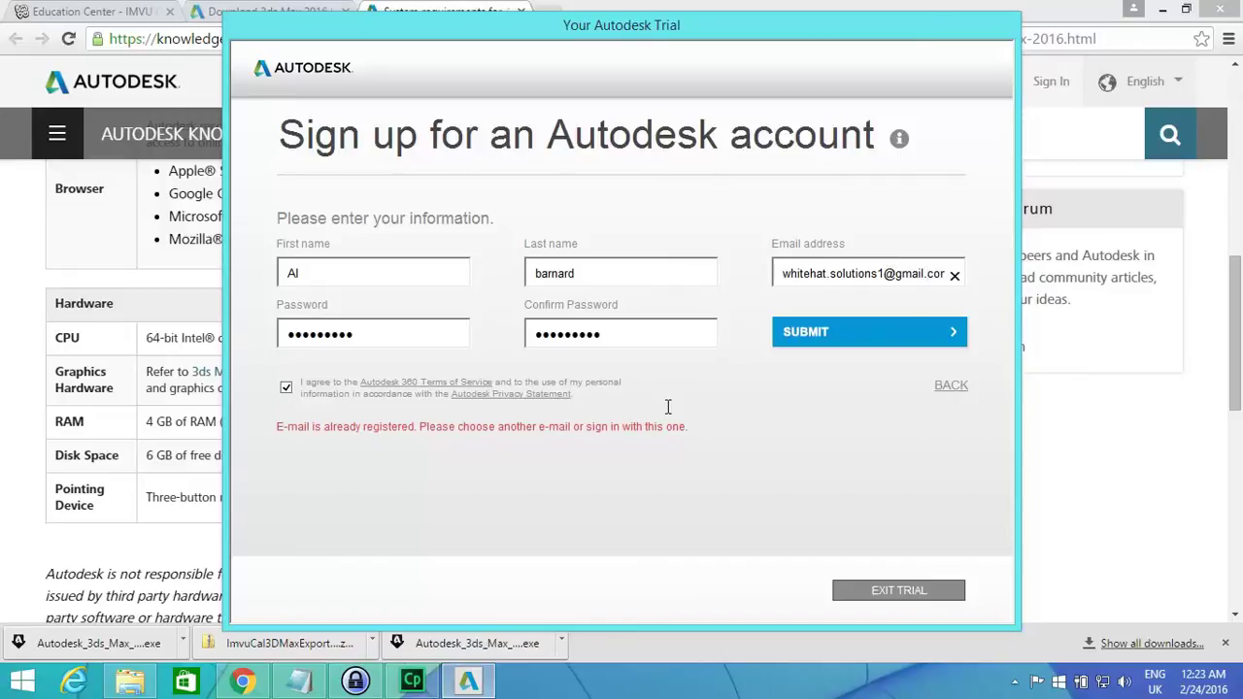
# Submit the sign-up form and continue into the 30-day 3ds Max trial.
pyautogui.click(836, 342)
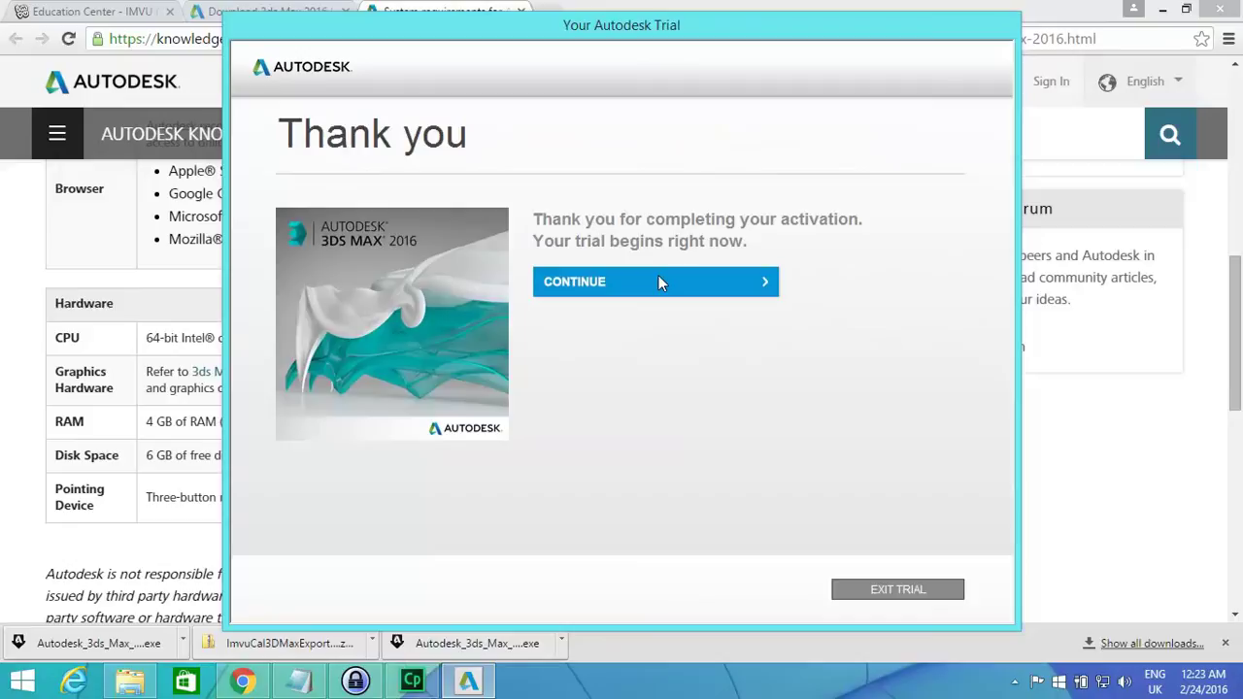
pyautogui.click(659, 282)
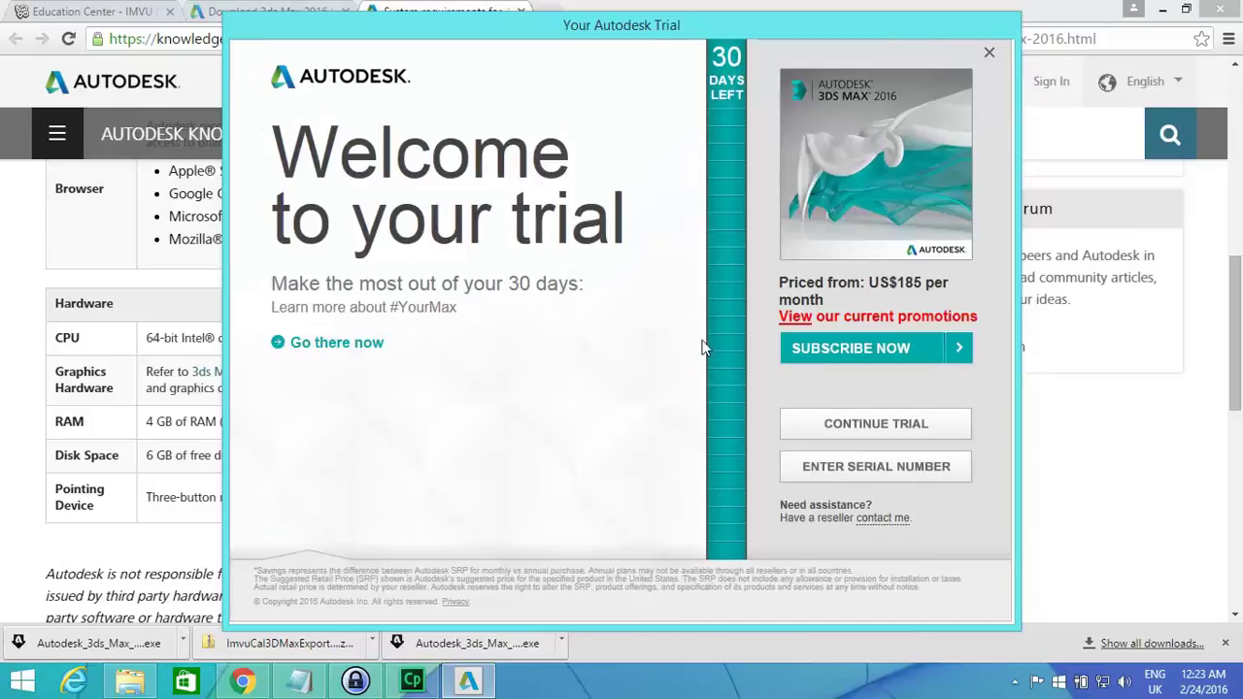
pyautogui.click(886, 425)
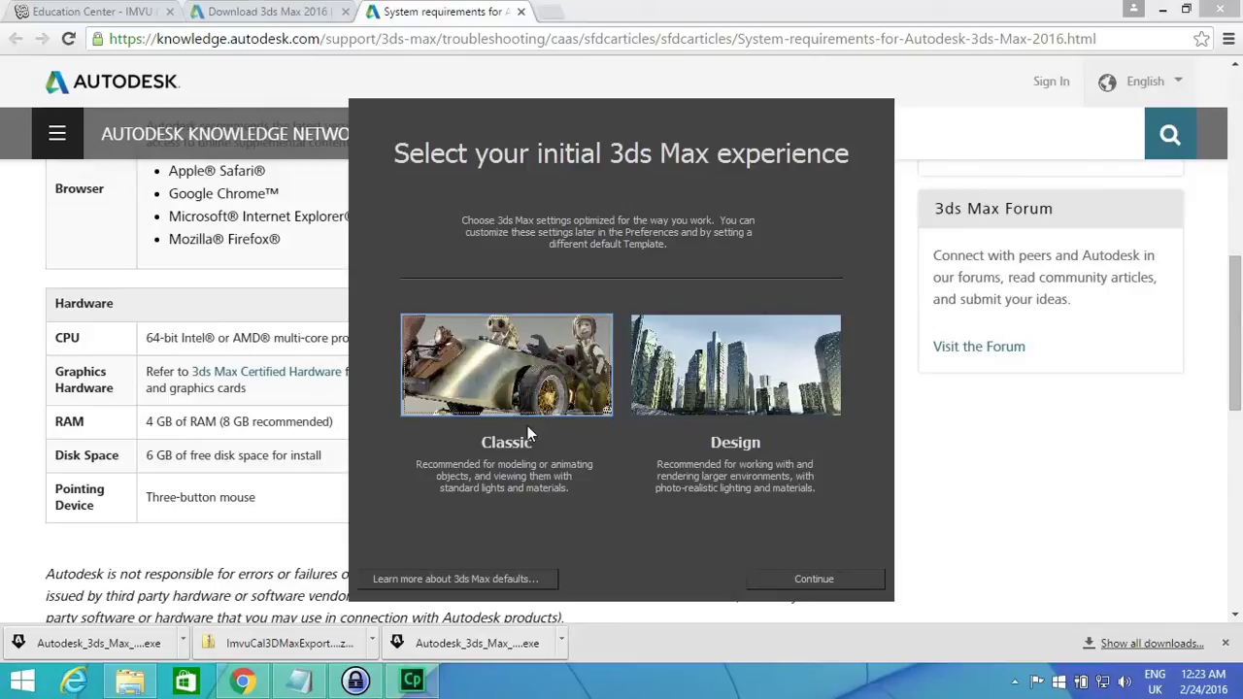
# Continue with the Classic experience and create a new scene from the Original Start Up template.
pyautogui.click(829, 581)
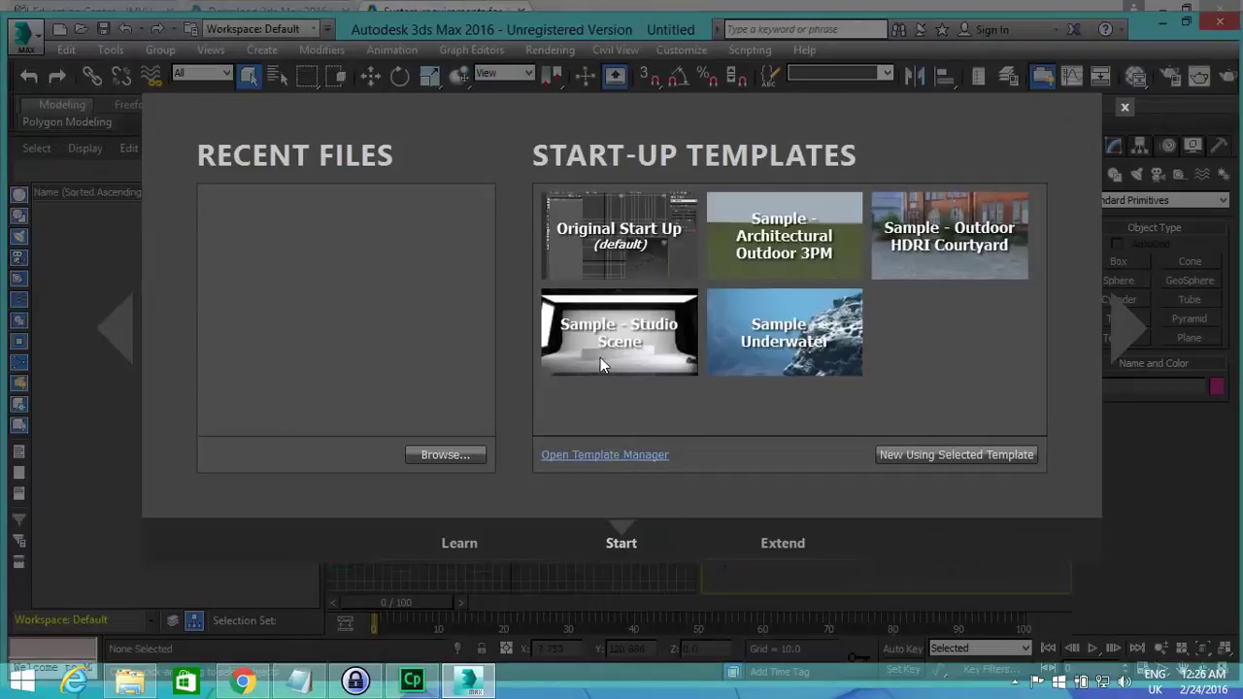
pyautogui.click(591, 232)
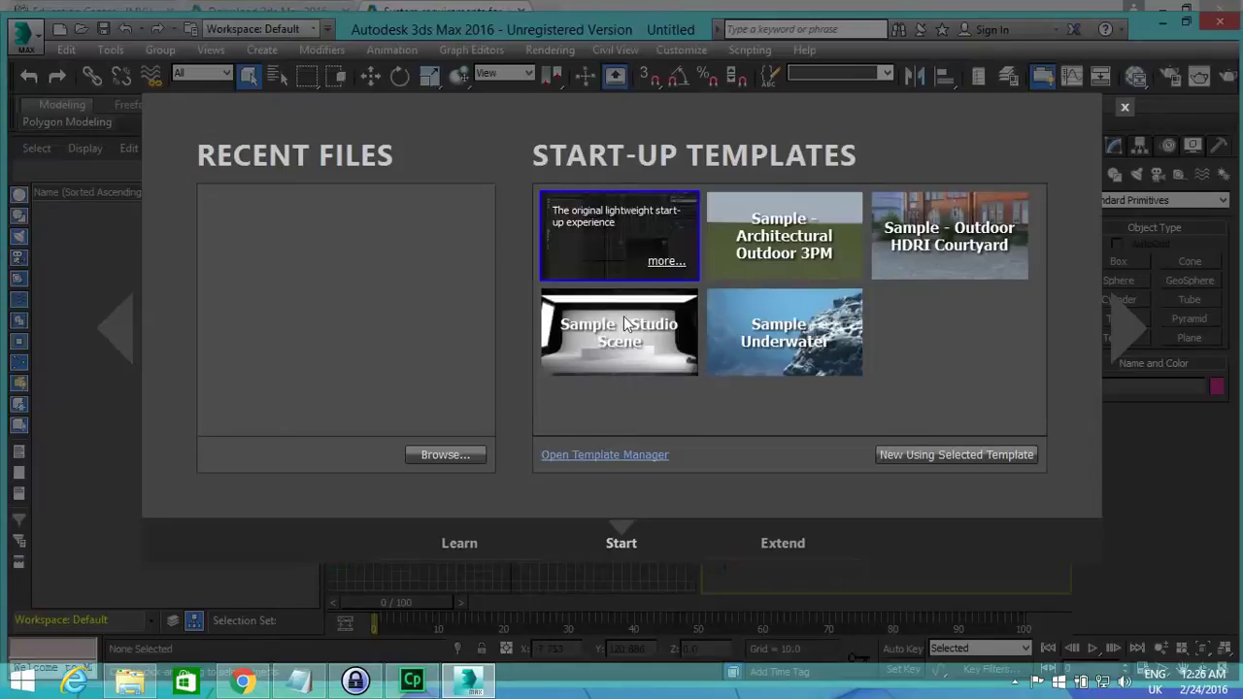
pyautogui.click(901, 457)
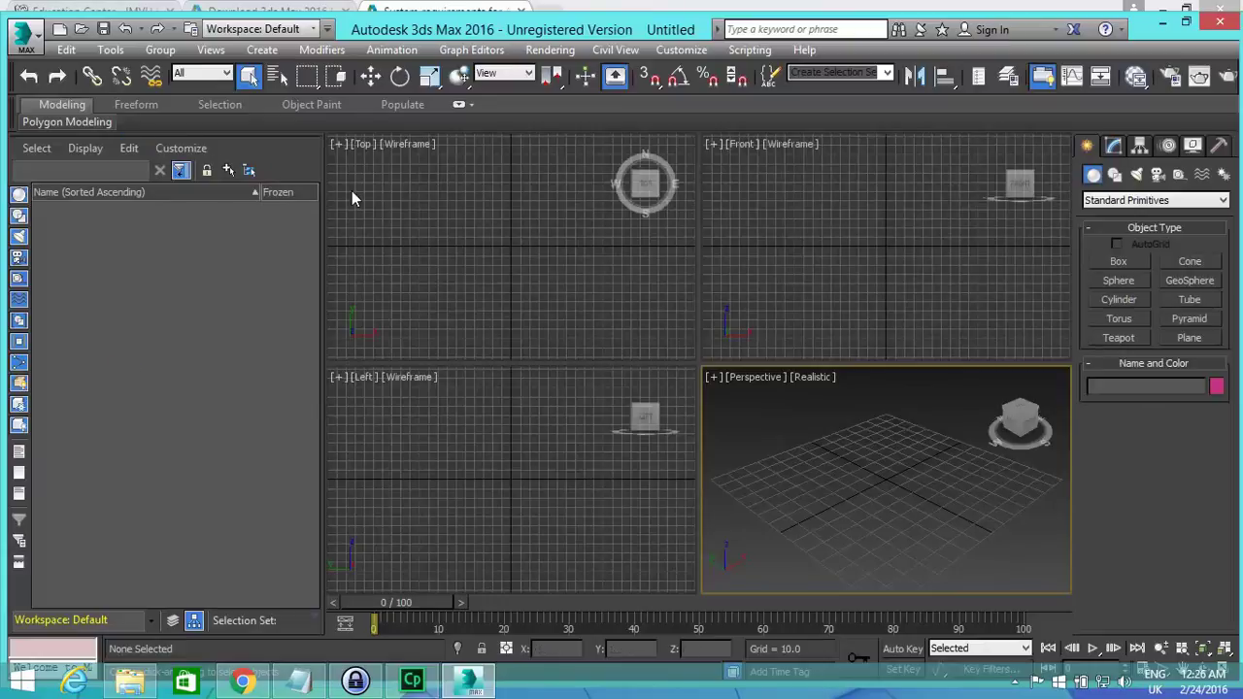
pyautogui.click(21, 33)
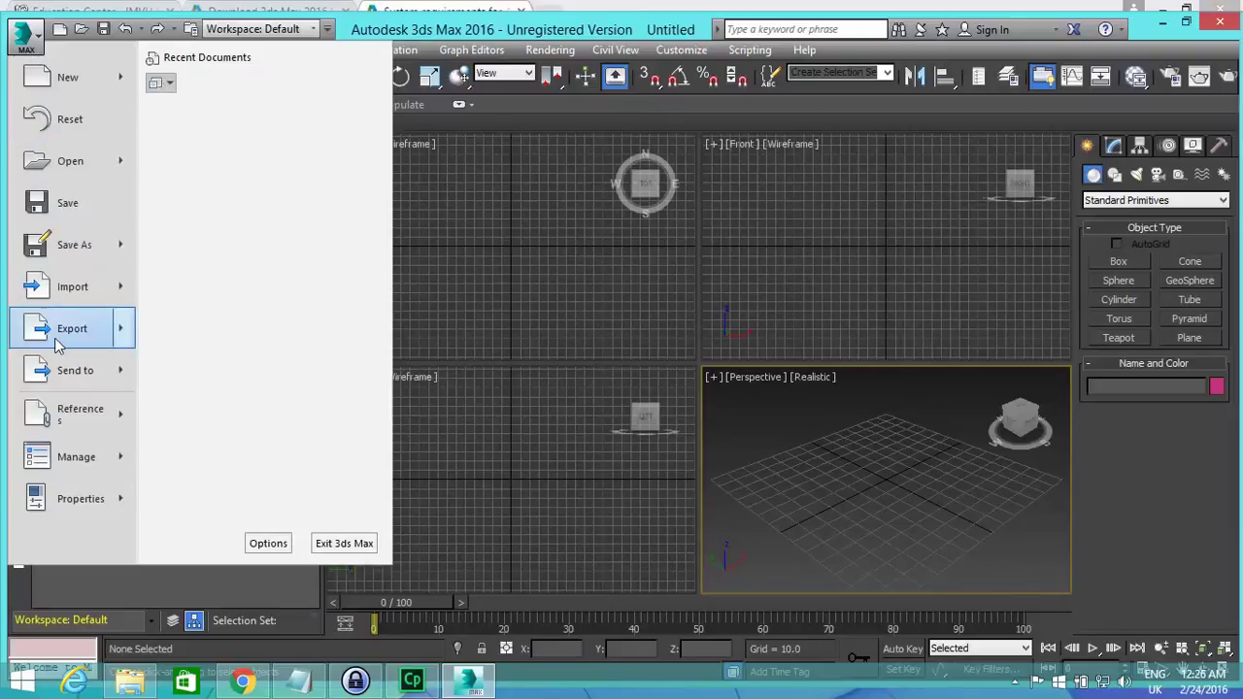
pyautogui.moveTo(62, 340)
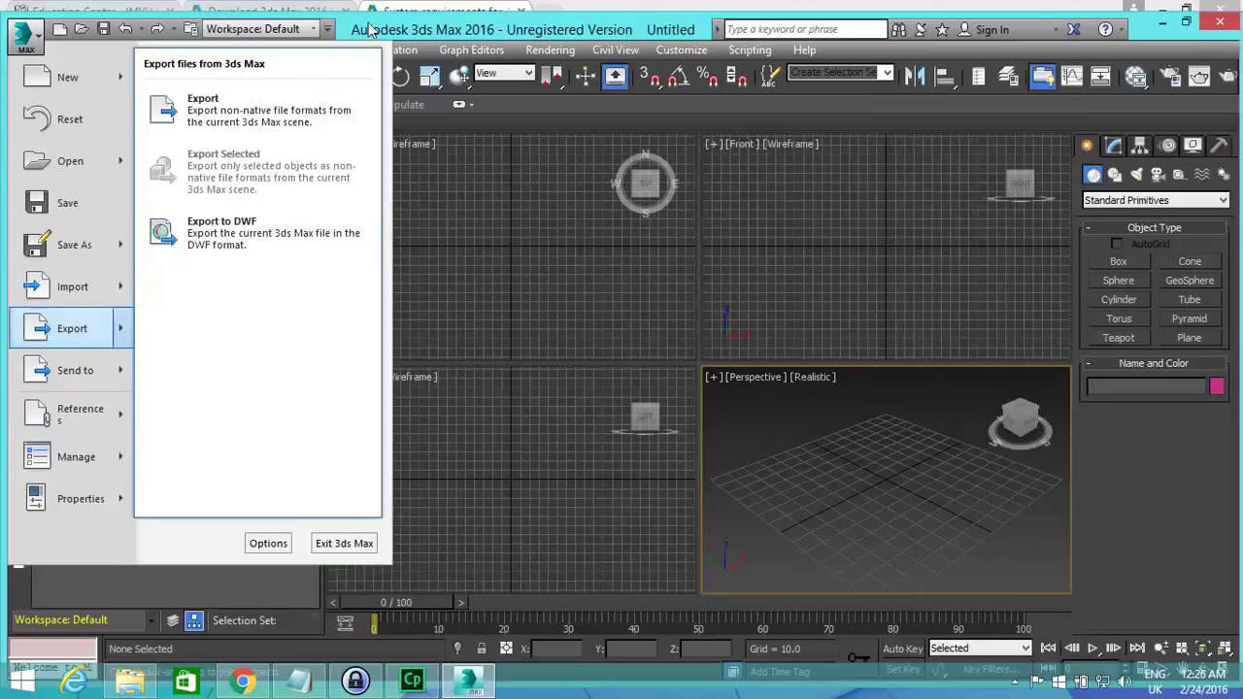
pyautogui.click(289, 111)
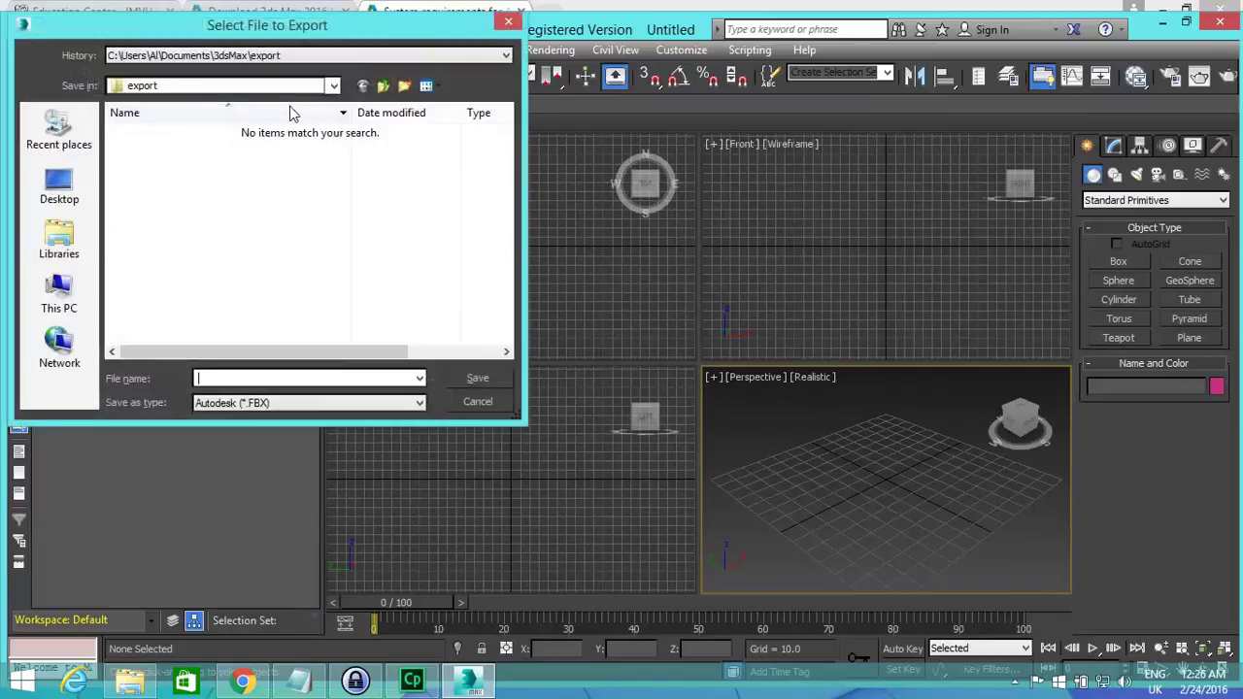
pyautogui.click(339, 406)
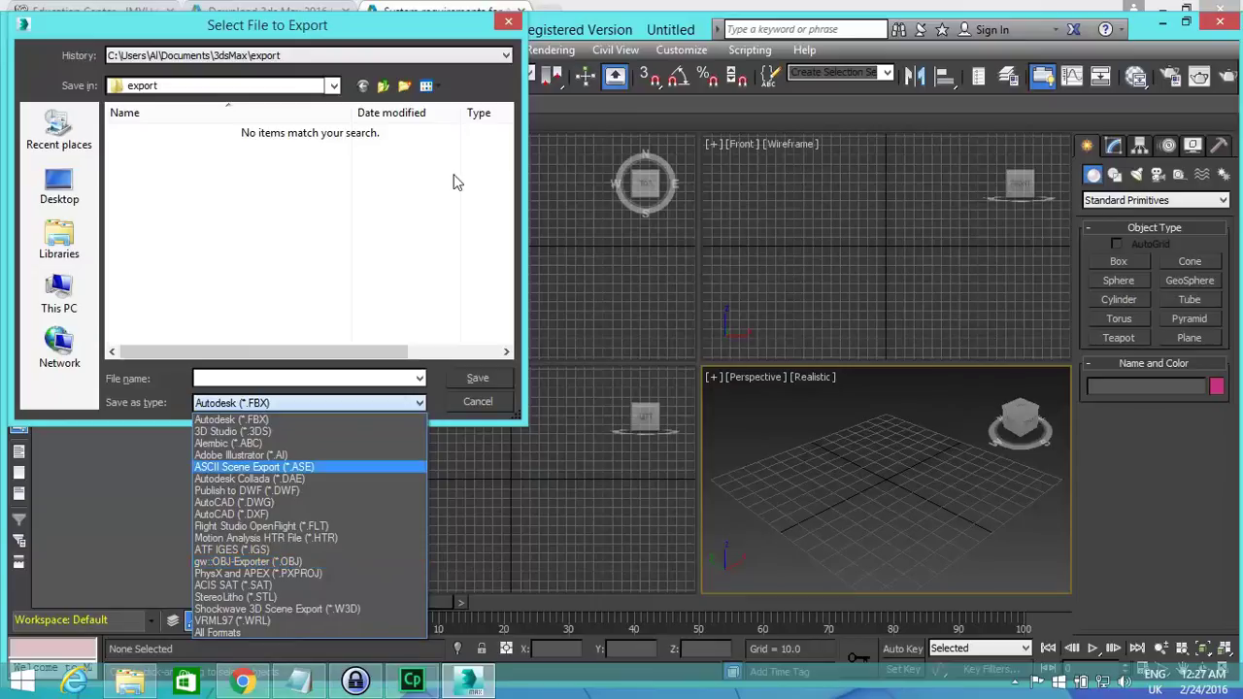
pyautogui.click(410, 212)
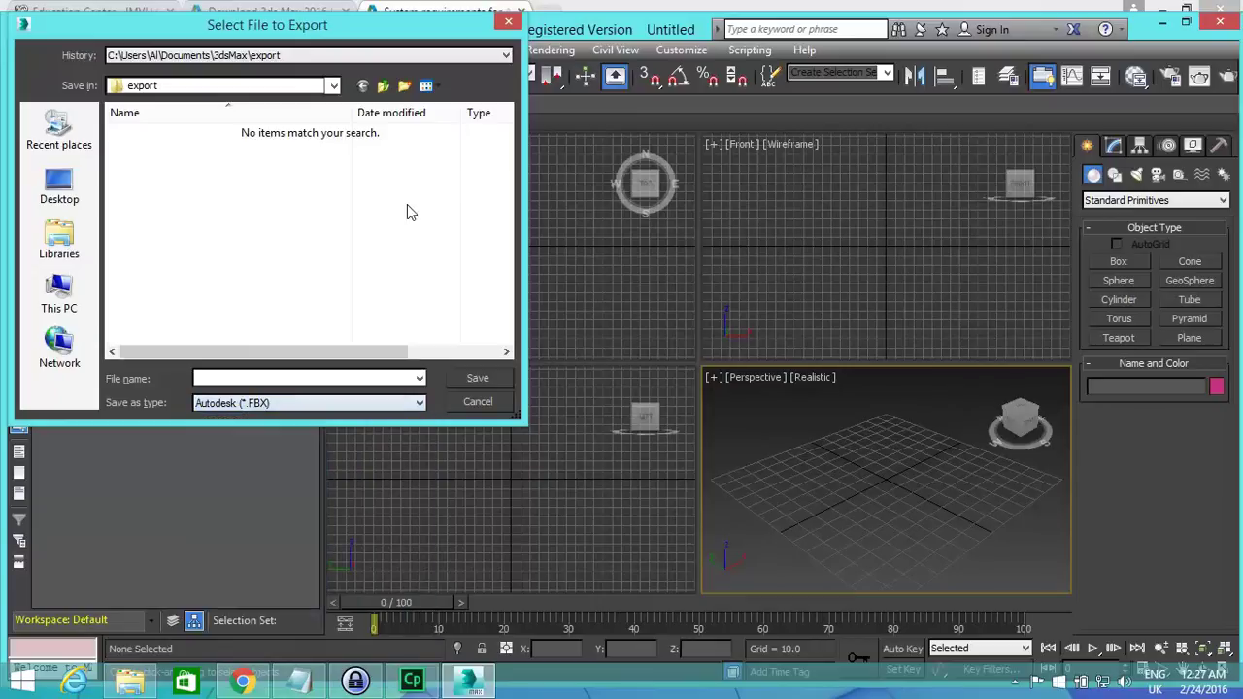
pyautogui.click(509, 21)
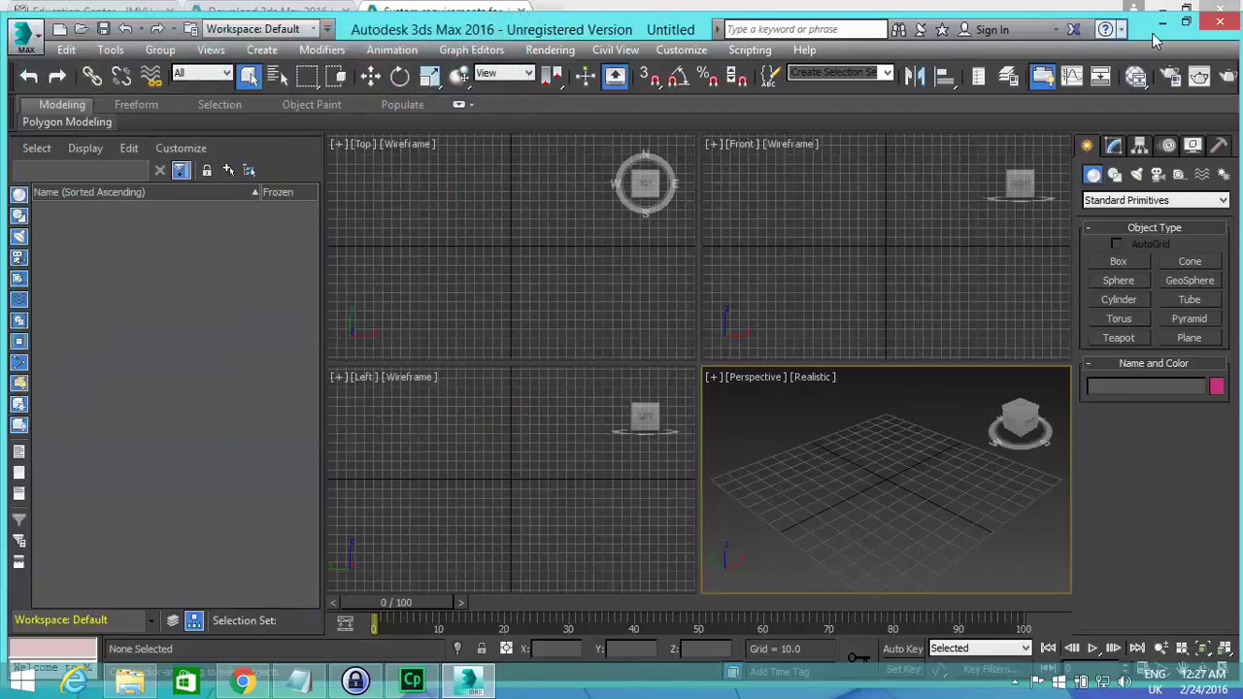
# Close 3ds Max and open the exporter folder inside the downloaded Cal3D zip.
pyautogui.click(1226, 24)
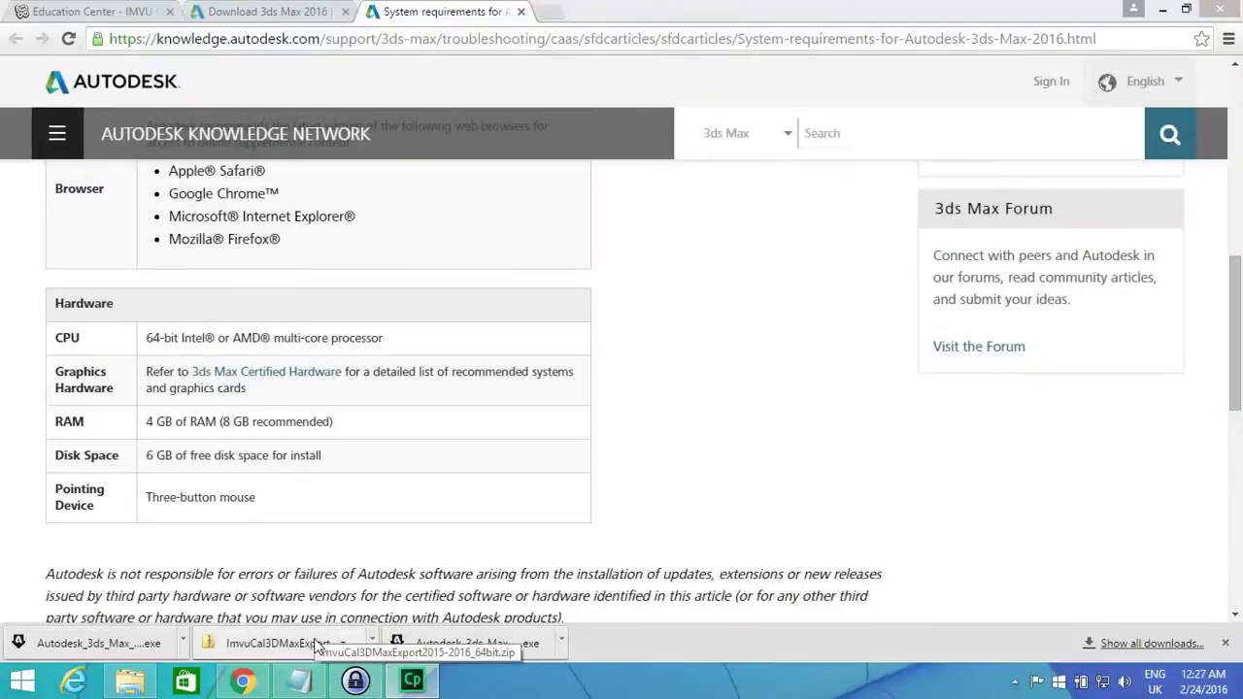
pyautogui.click(272, 643)
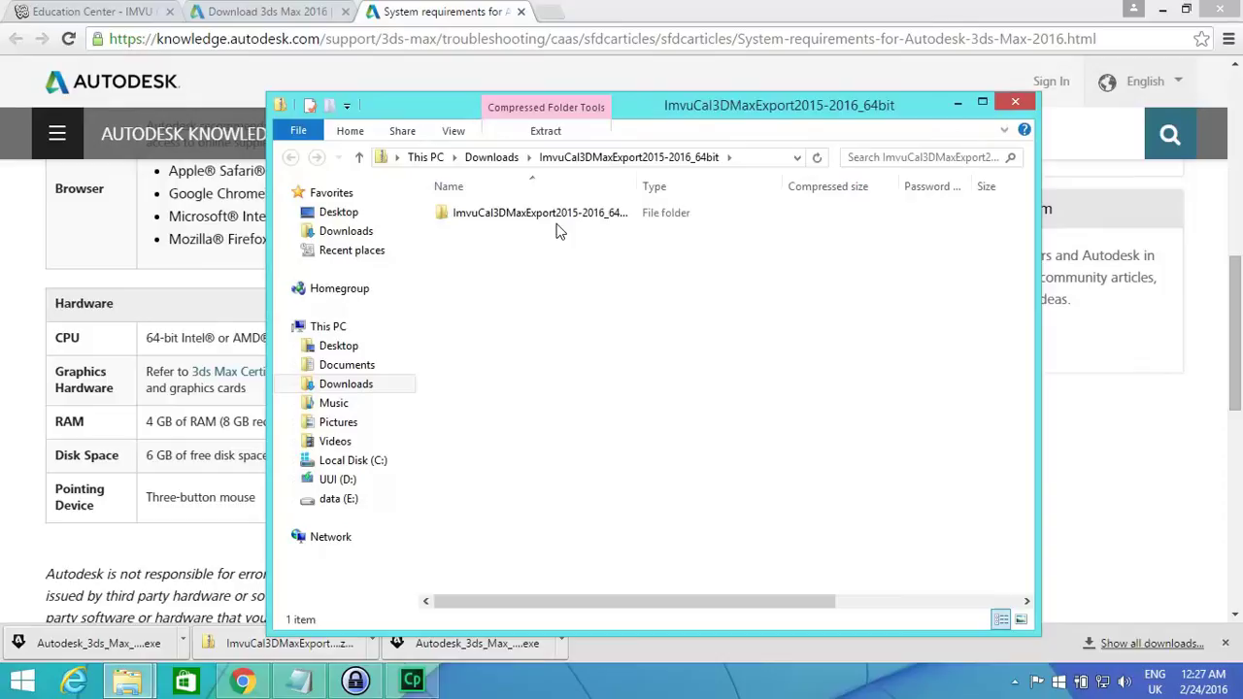
pyautogui.click(550, 214)
pyautogui.doubleClick(545, 214)
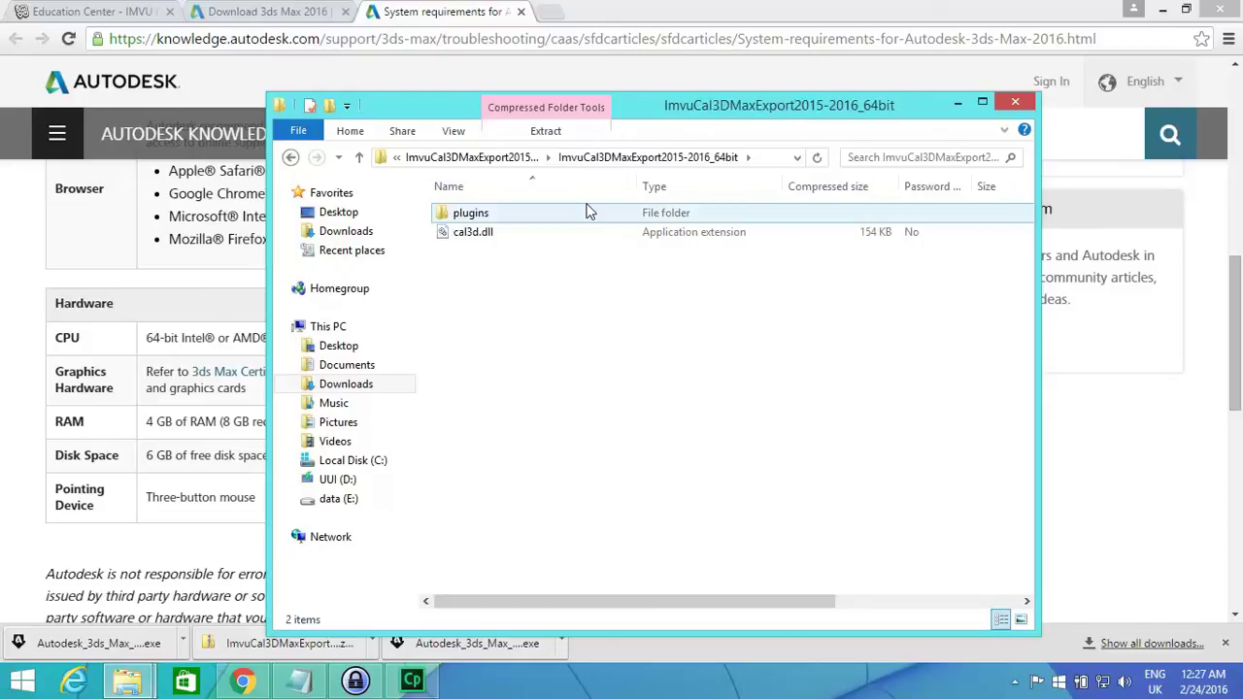
# Copy the plugins folder and cal3d.dll, then go to Local Disk (C:).
pyautogui.hotkey('ctrl', 'a')
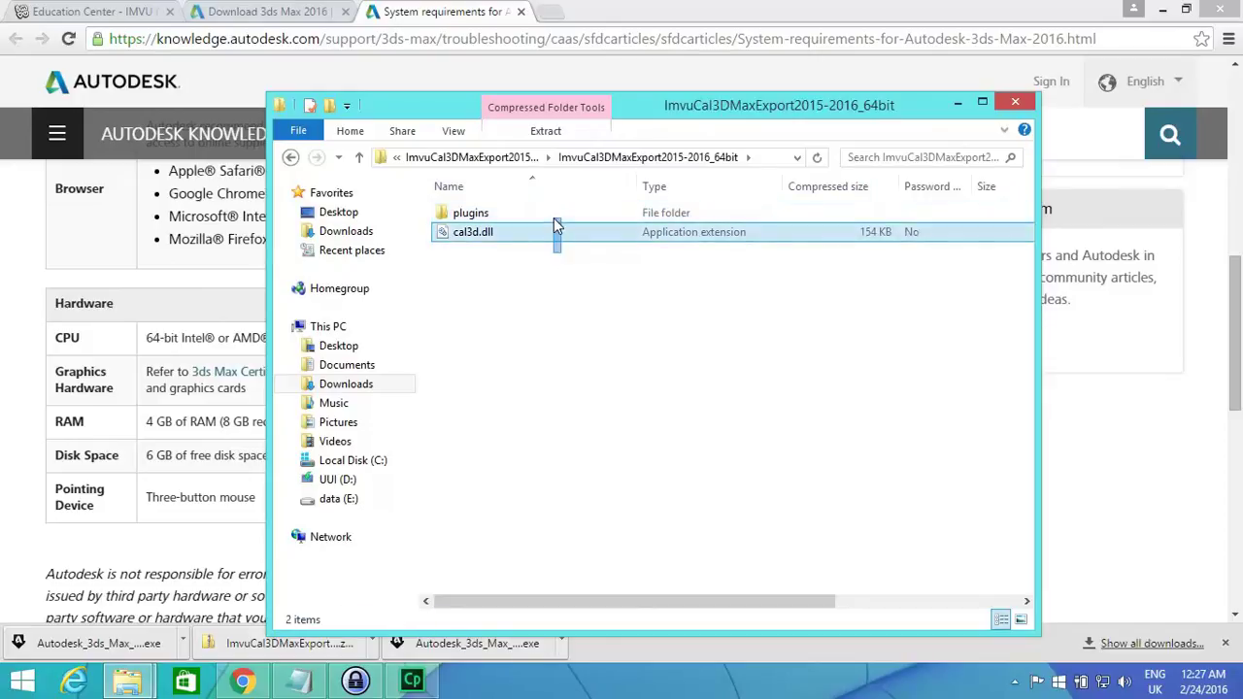
pyautogui.rightClick(554, 218)
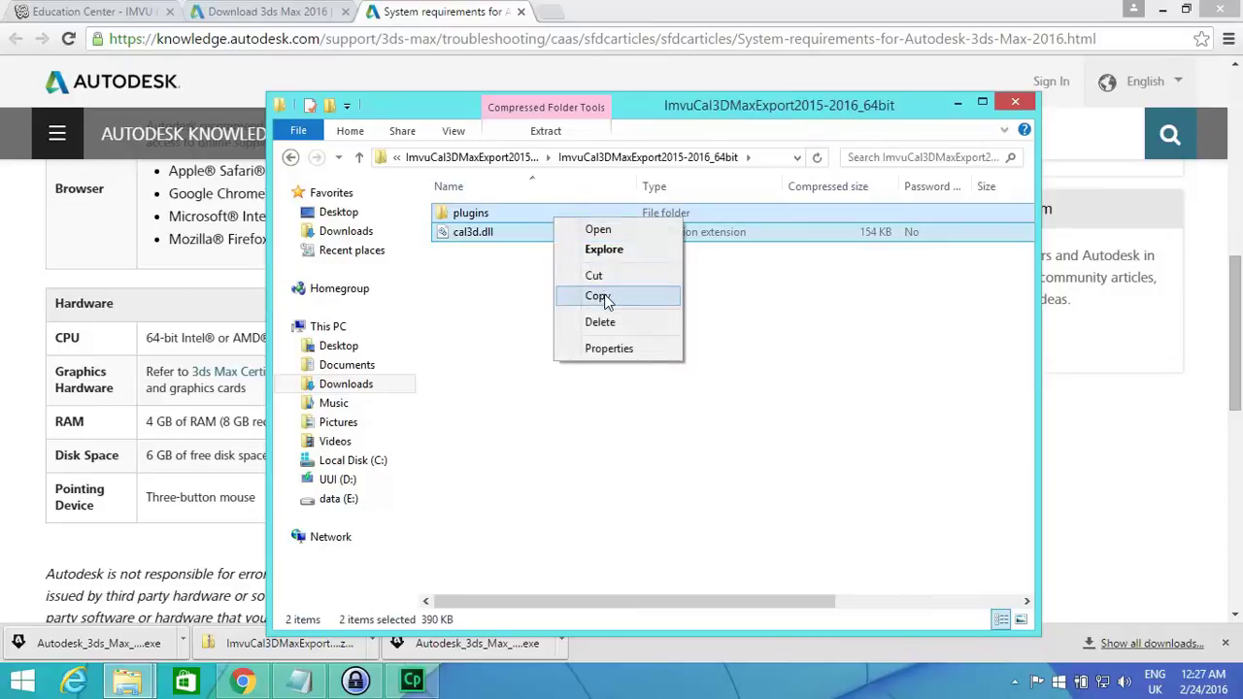
pyautogui.click(604, 297)
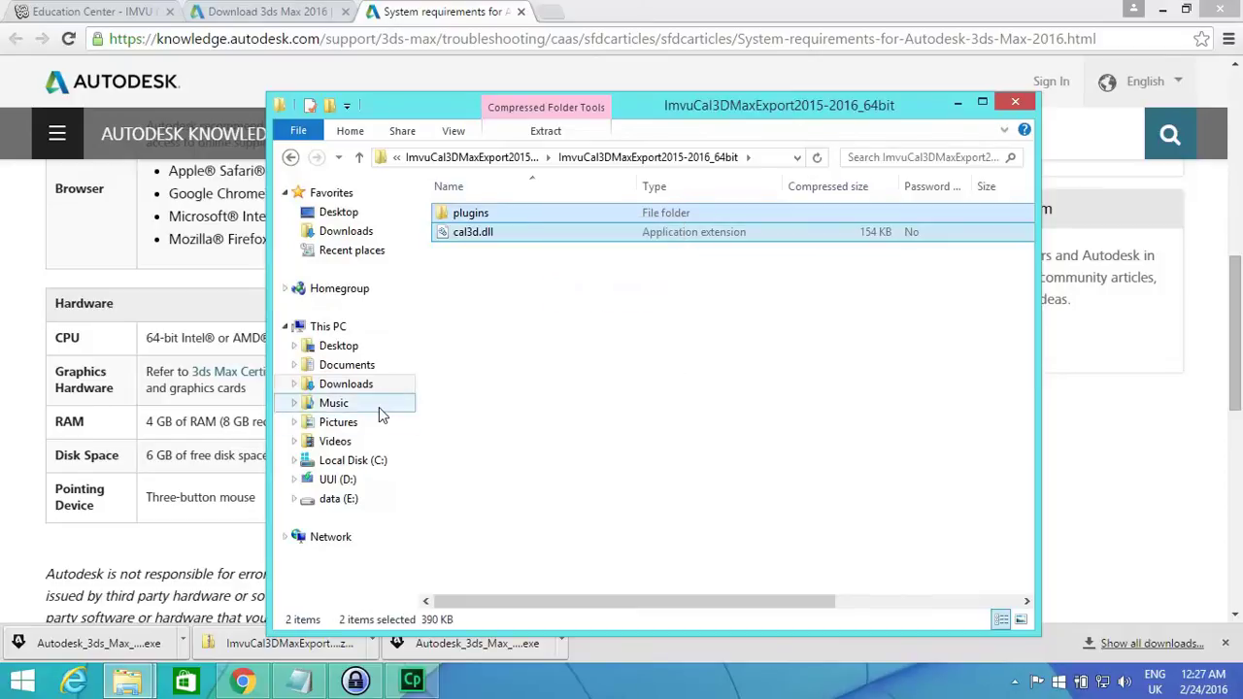
pyautogui.click(356, 464)
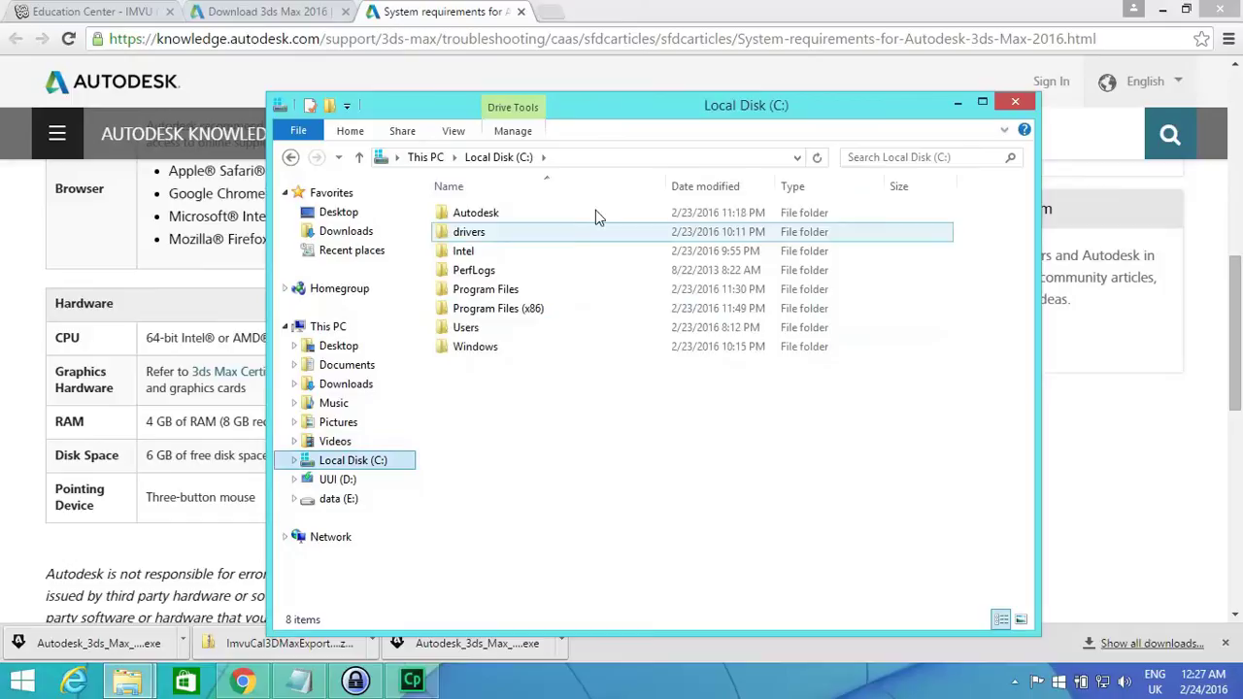
# Navigate to the Program Files > Autodesk > 3ds Max 2016 folder.
pyautogui.doubleClick(546, 291)
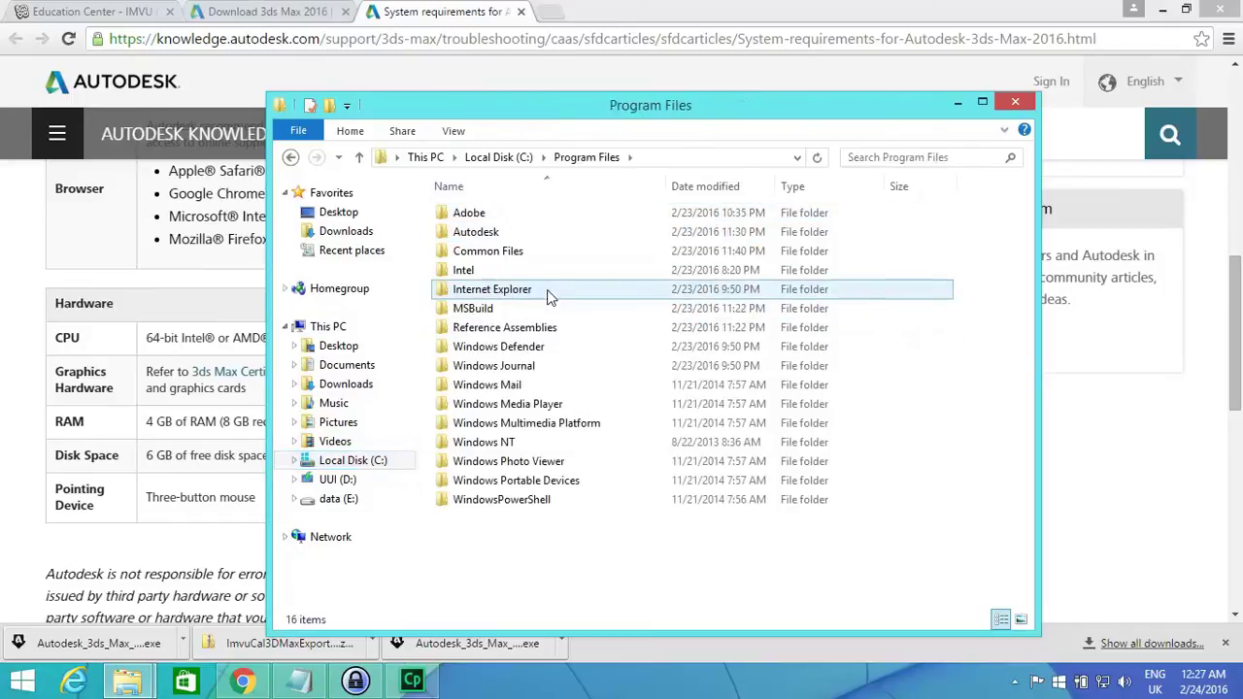
pyautogui.doubleClick(541, 236)
pyautogui.click(494, 218)
pyautogui.doubleClick(494, 217)
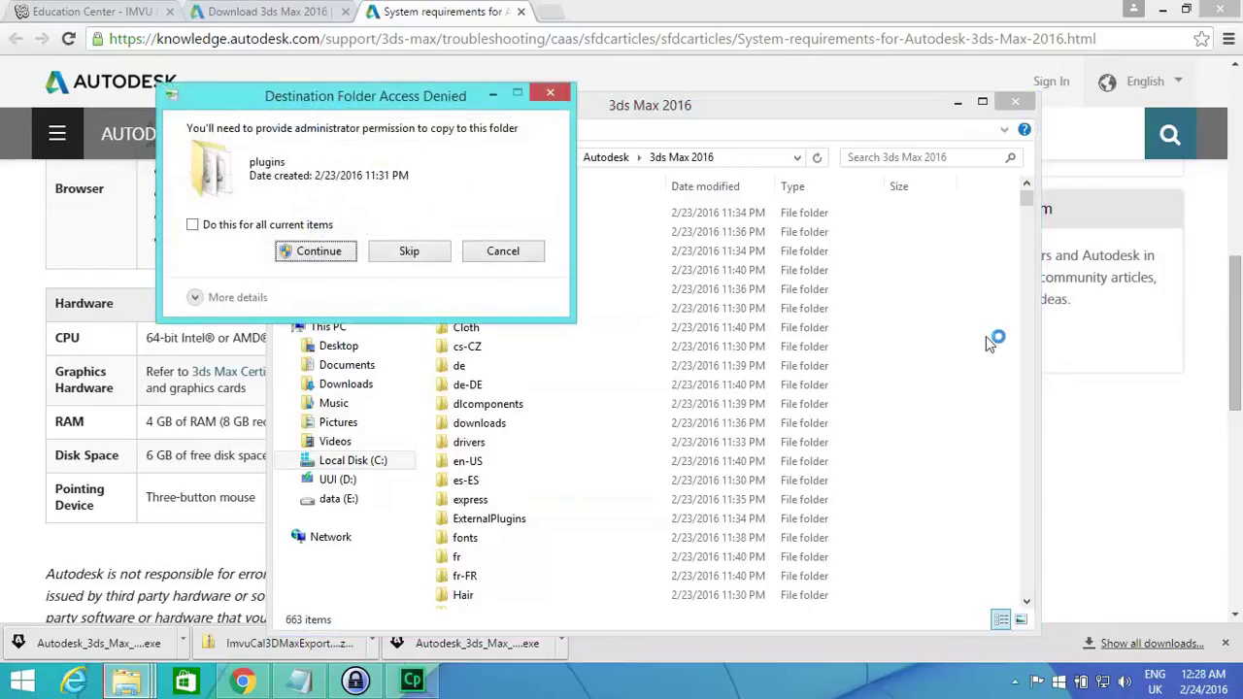
# Paste the exporter files, approving Access Denied prompts, and confirm cal3d_max_exporter.dle is in plugins.
pyautogui.click(323, 255)
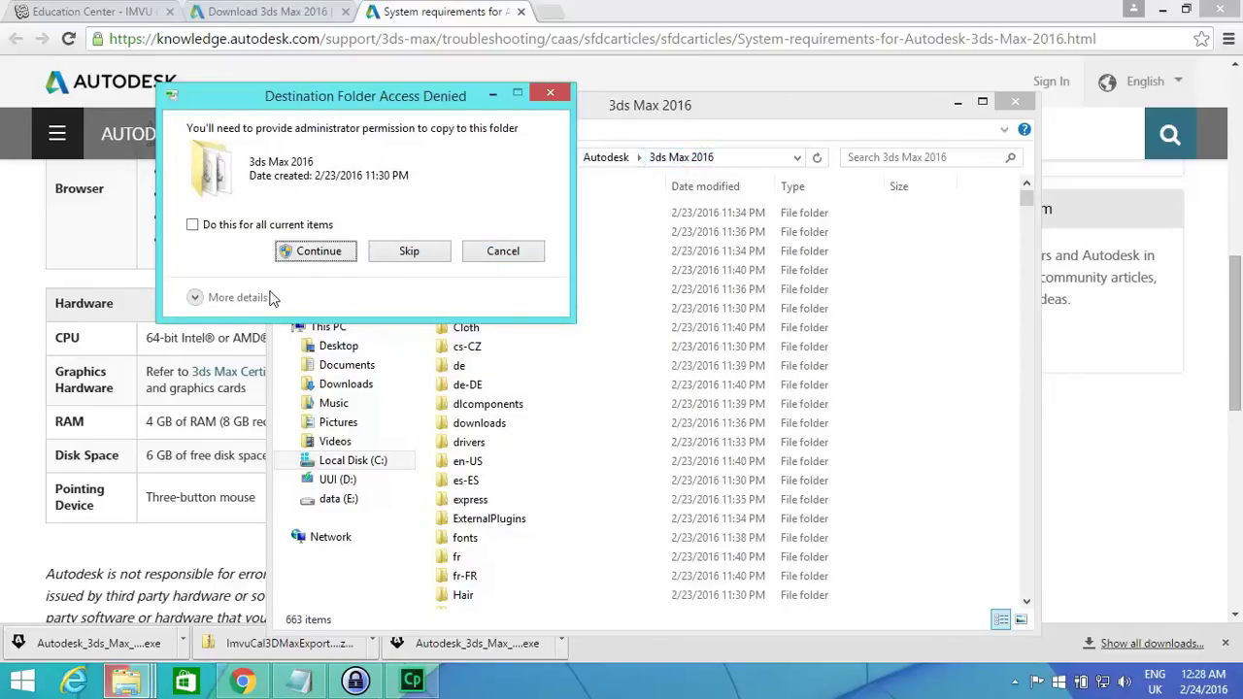
pyautogui.click(315, 251)
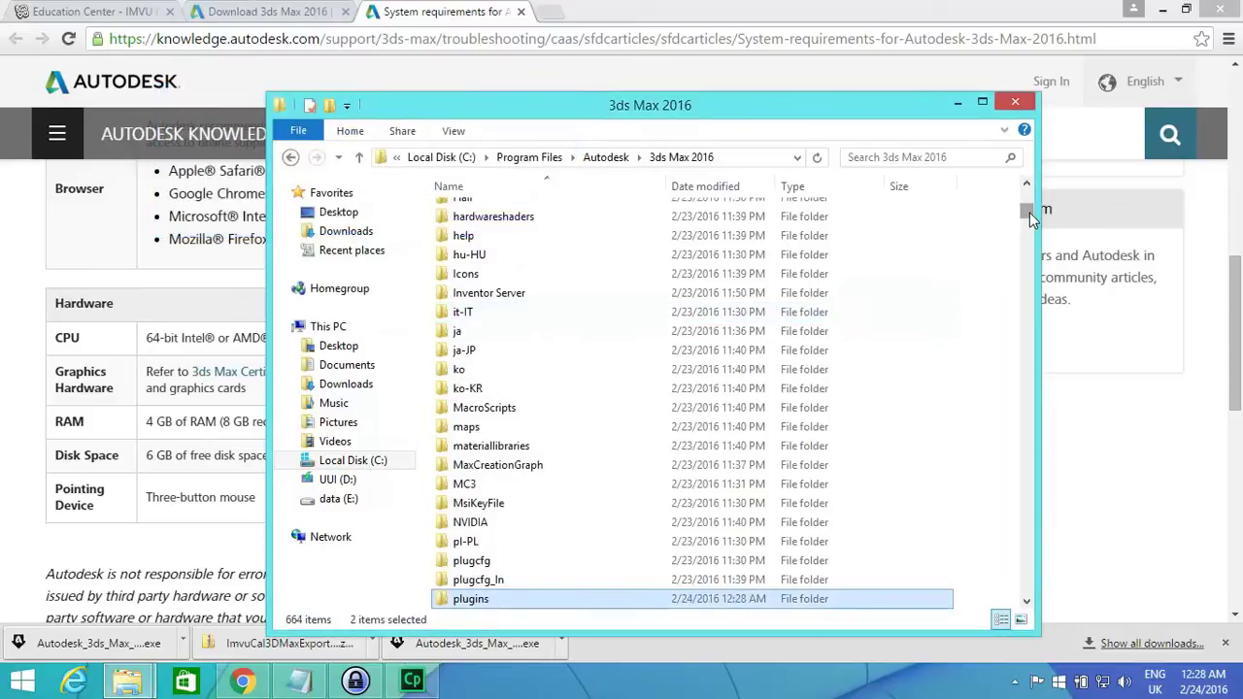
pyautogui.moveTo(1031, 219); pyautogui.dragTo(1007, 393)
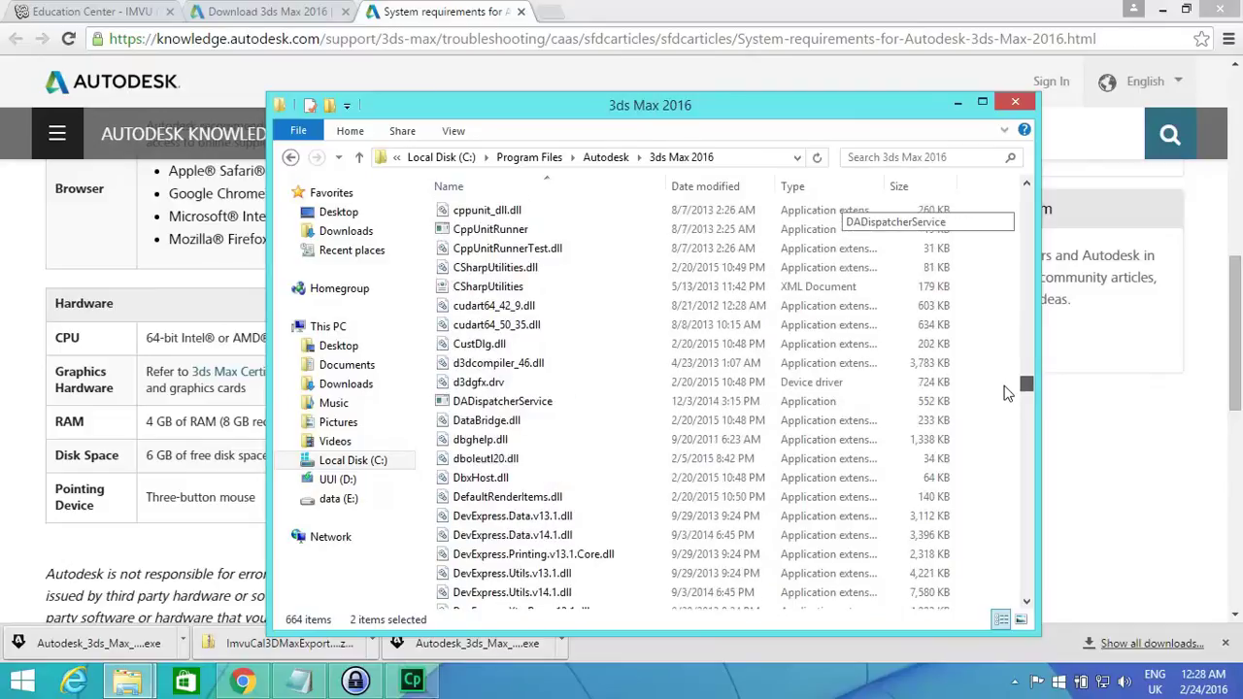
pyautogui.moveTo(1008, 393); pyautogui.dragTo(978, 228)
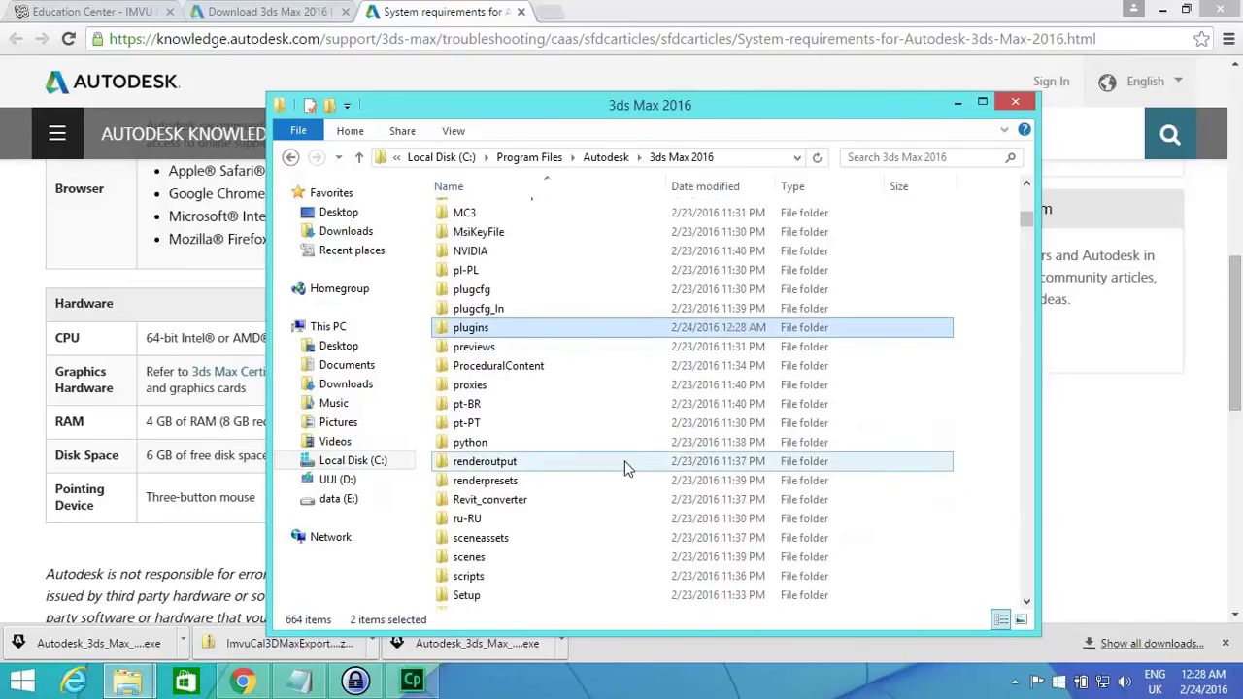
pyautogui.doubleClick(657, 327)
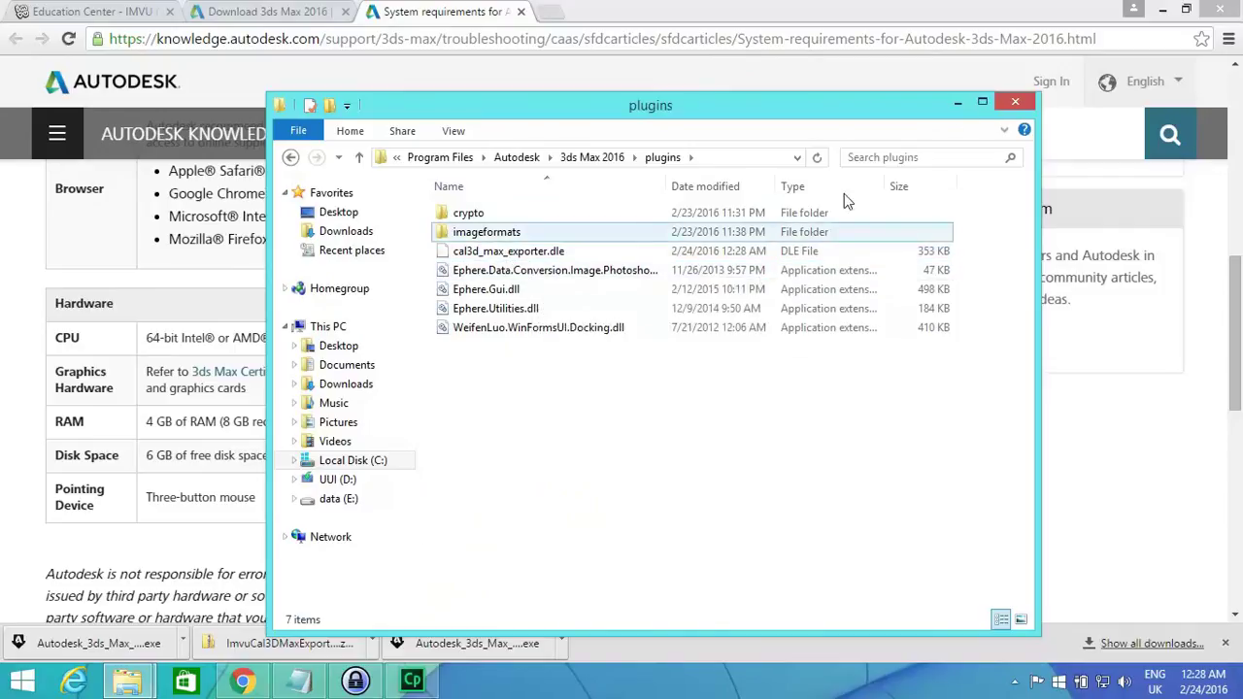
# Close Explorer, launch 3ds Max 2016 from a Start screen search, and continue the trial.
pyautogui.click(1022, 103)
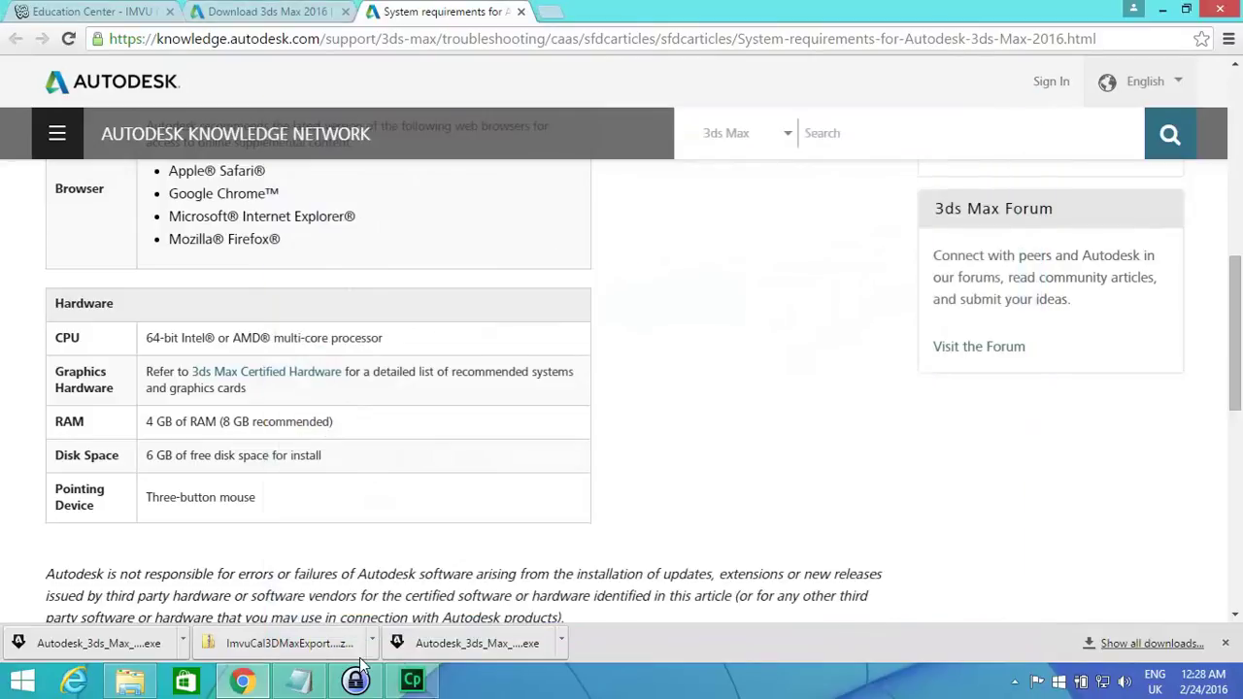
pyautogui.click(29, 687)
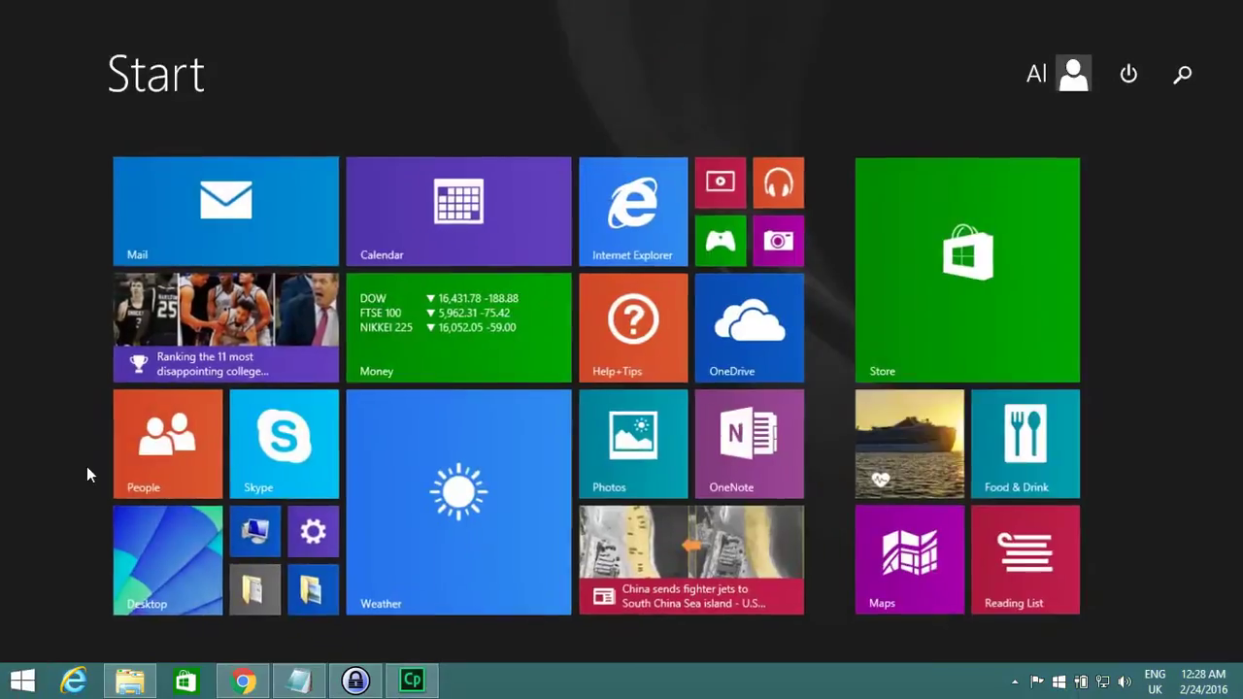
pyautogui.write('3ds Max 2016')
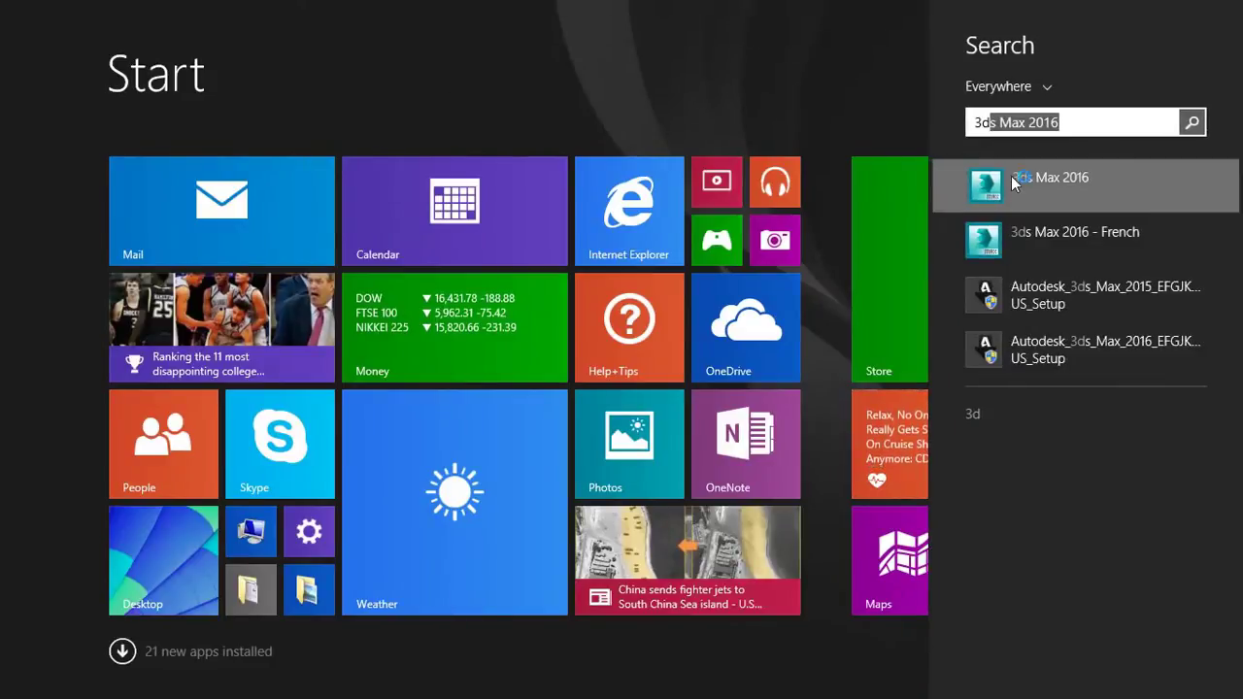
pyautogui.click(986, 175)
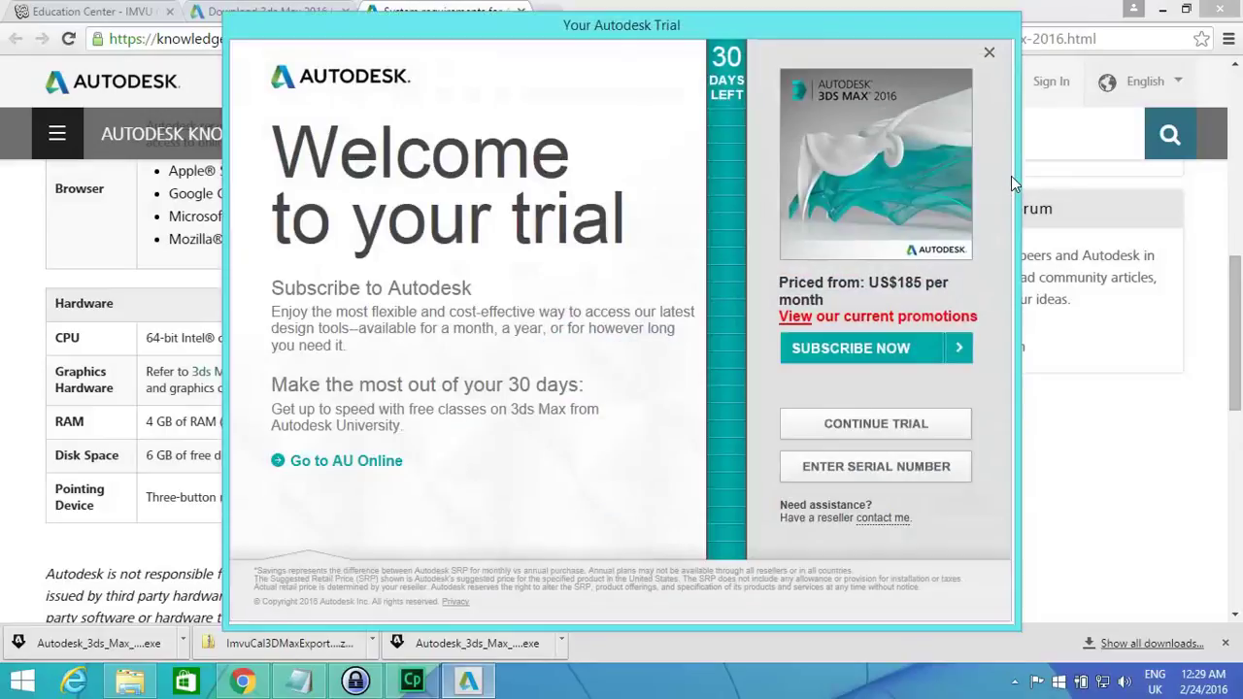
pyautogui.click(880, 422)
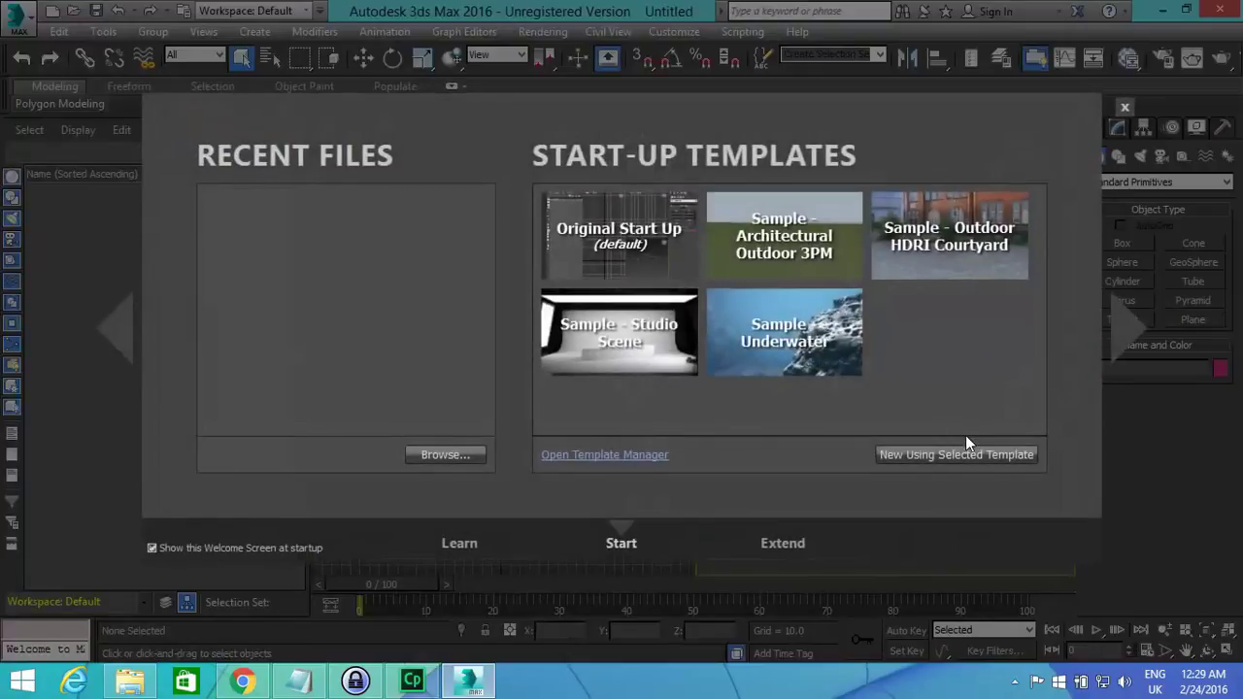
# Start a new scene from the default template and open the Export dialog.
pyautogui.click(974, 453)
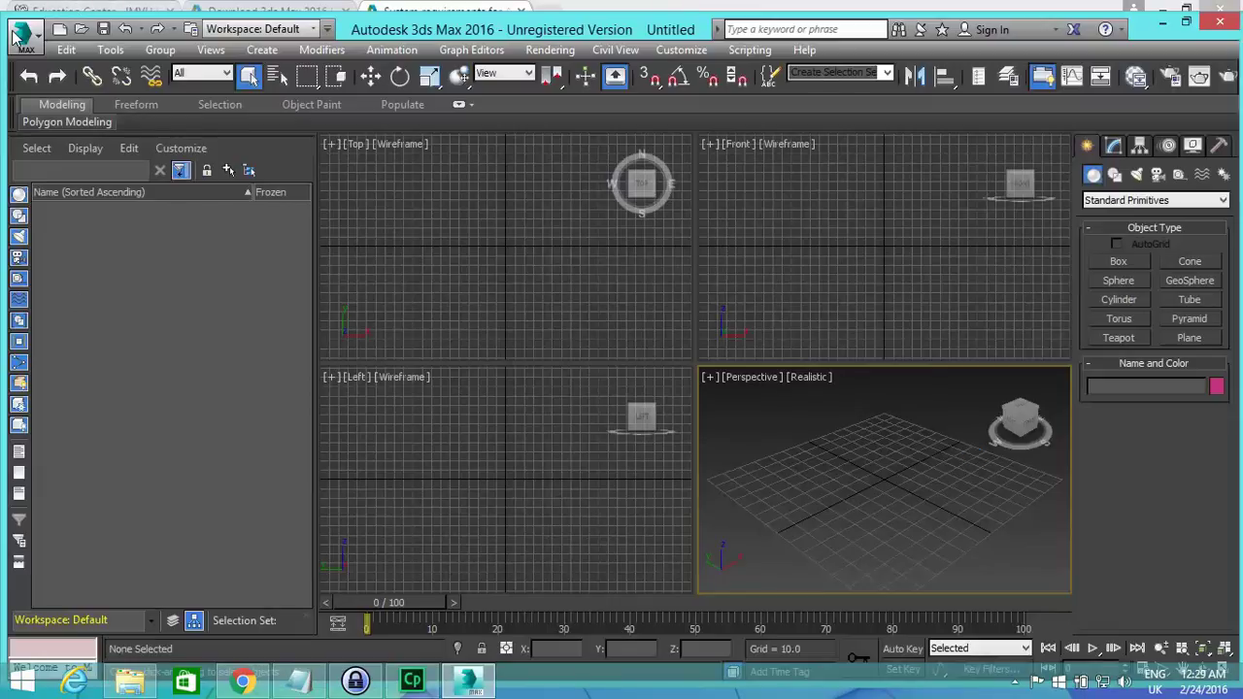
pyautogui.click(18, 39)
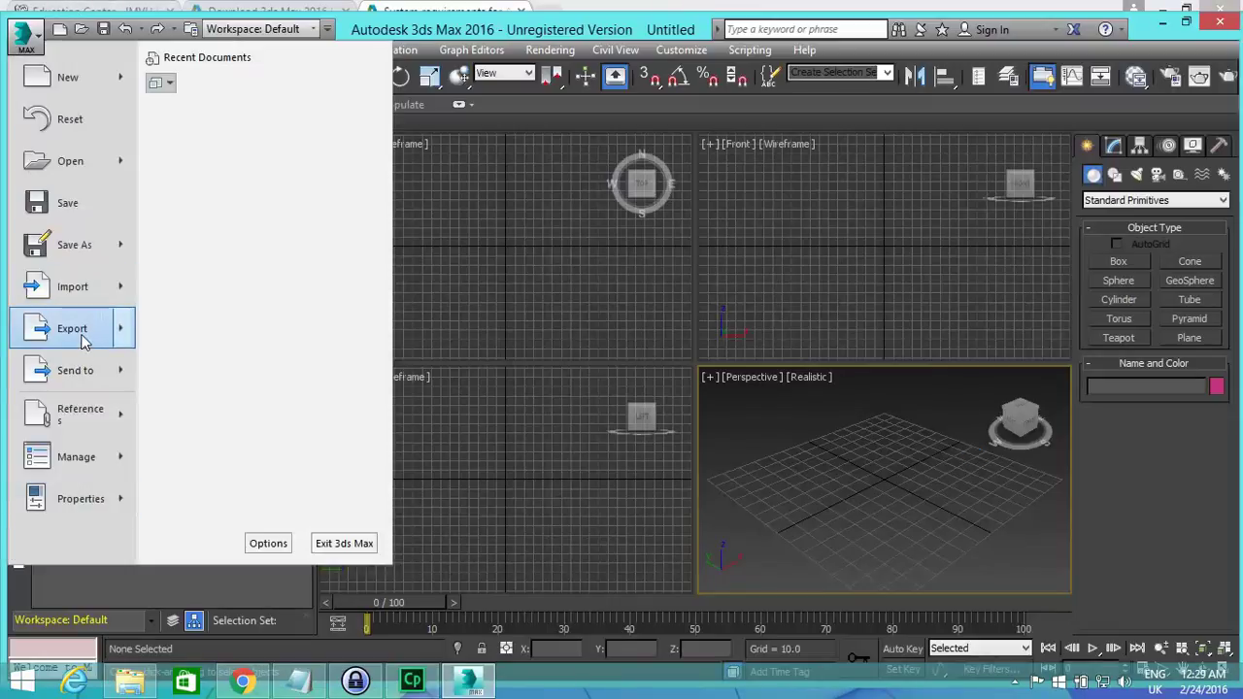
pyautogui.moveTo(84, 334)
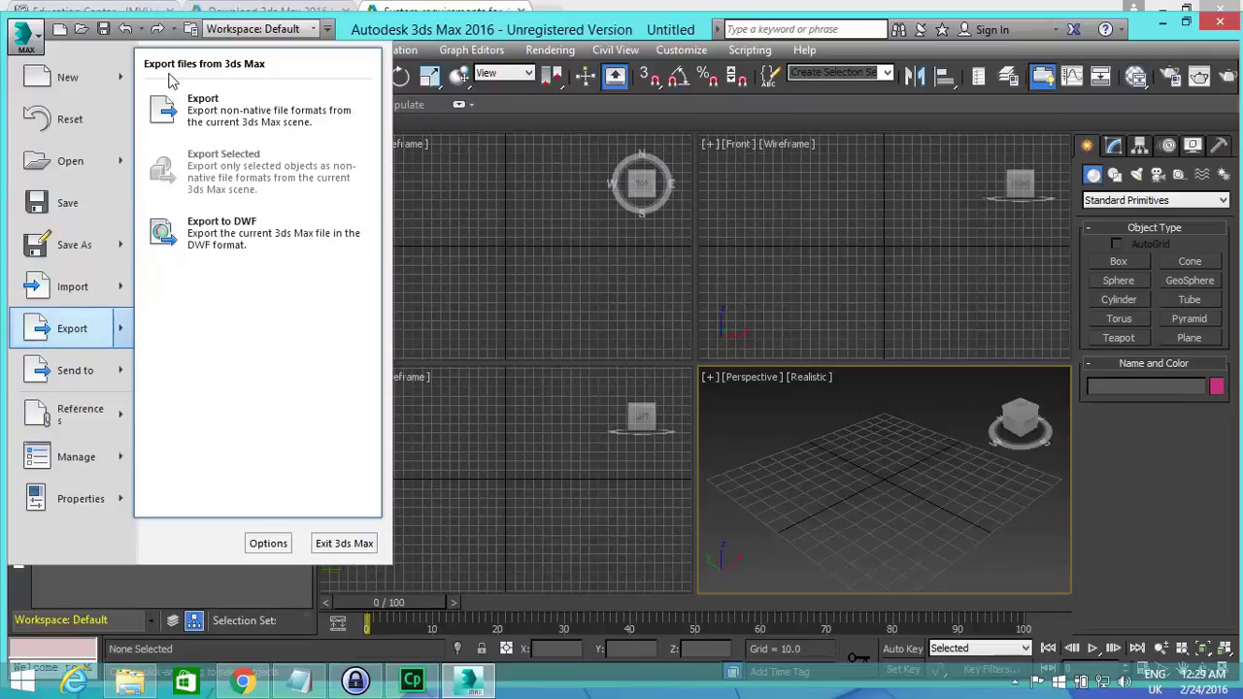
pyautogui.click(184, 102)
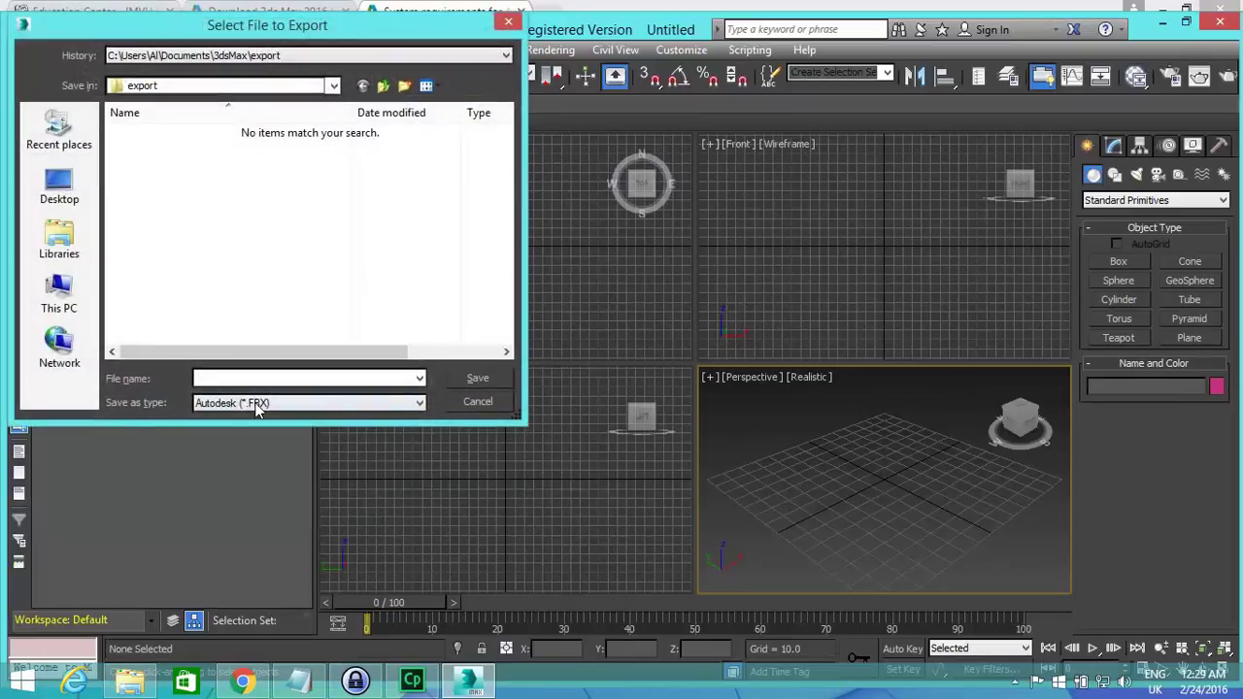
# Confirm Save as type lists Cal3D formats such as XMF, then close the dialog.
pyautogui.click(258, 402)
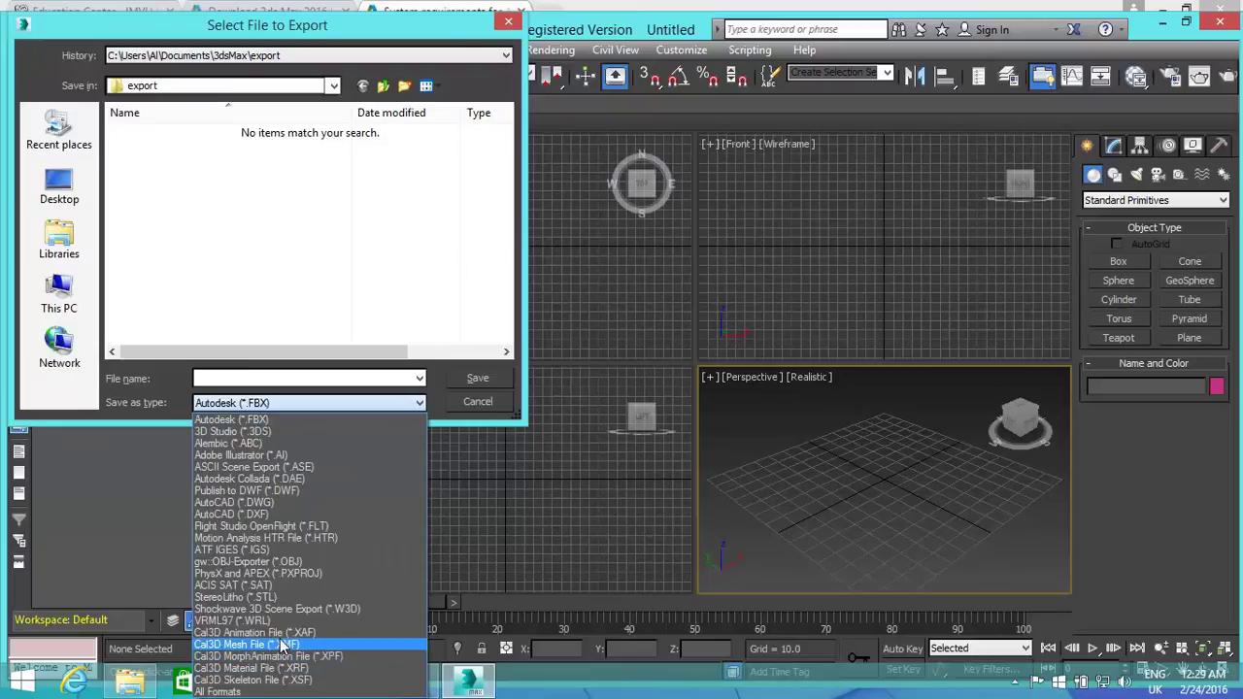
pyautogui.click(369, 182)
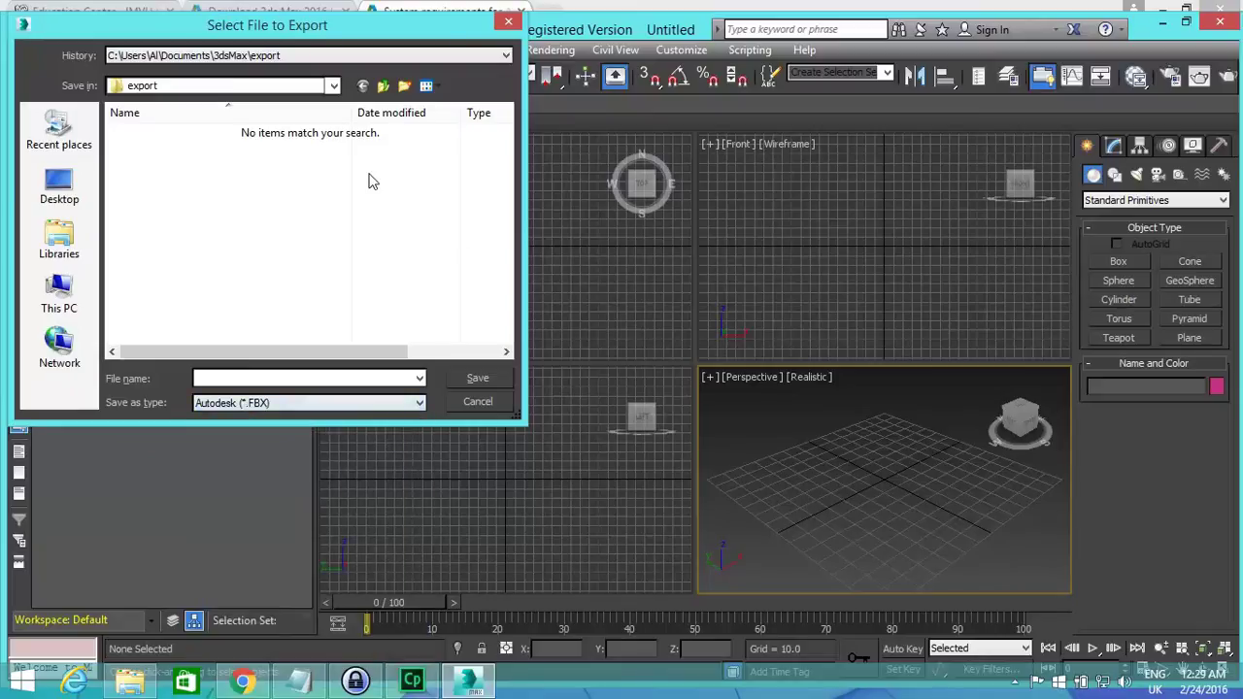
pyautogui.click(508, 23)
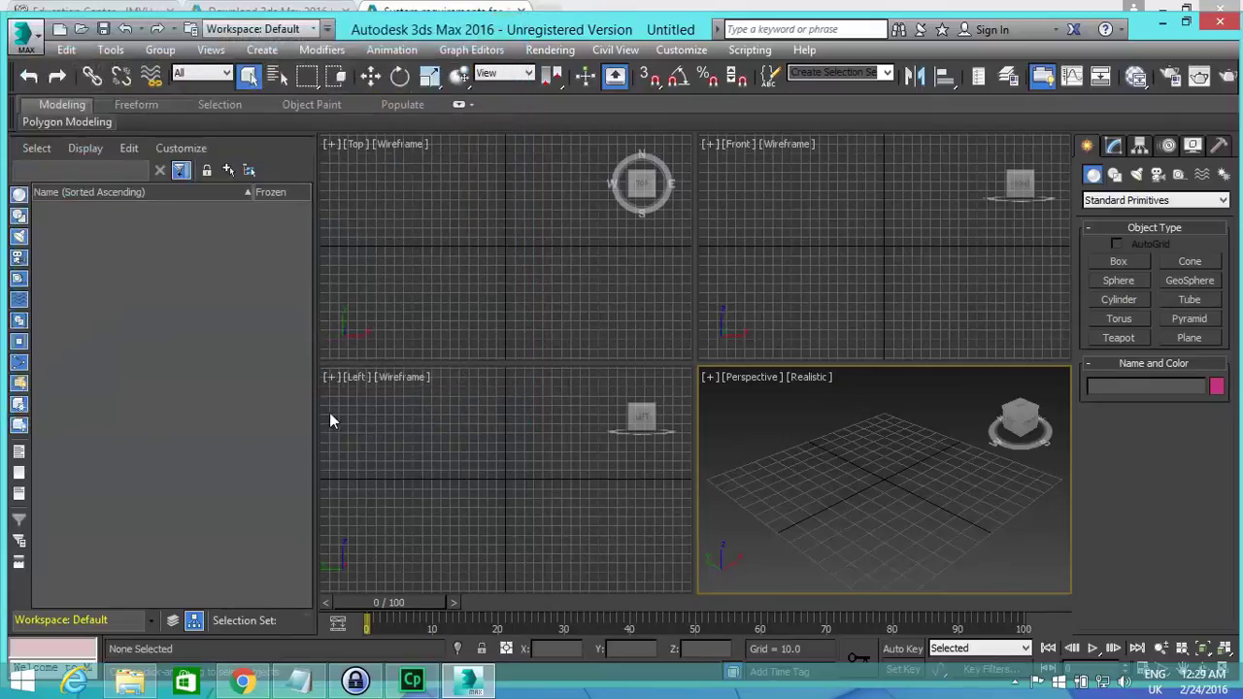
pyautogui.moveTo(412, 682)
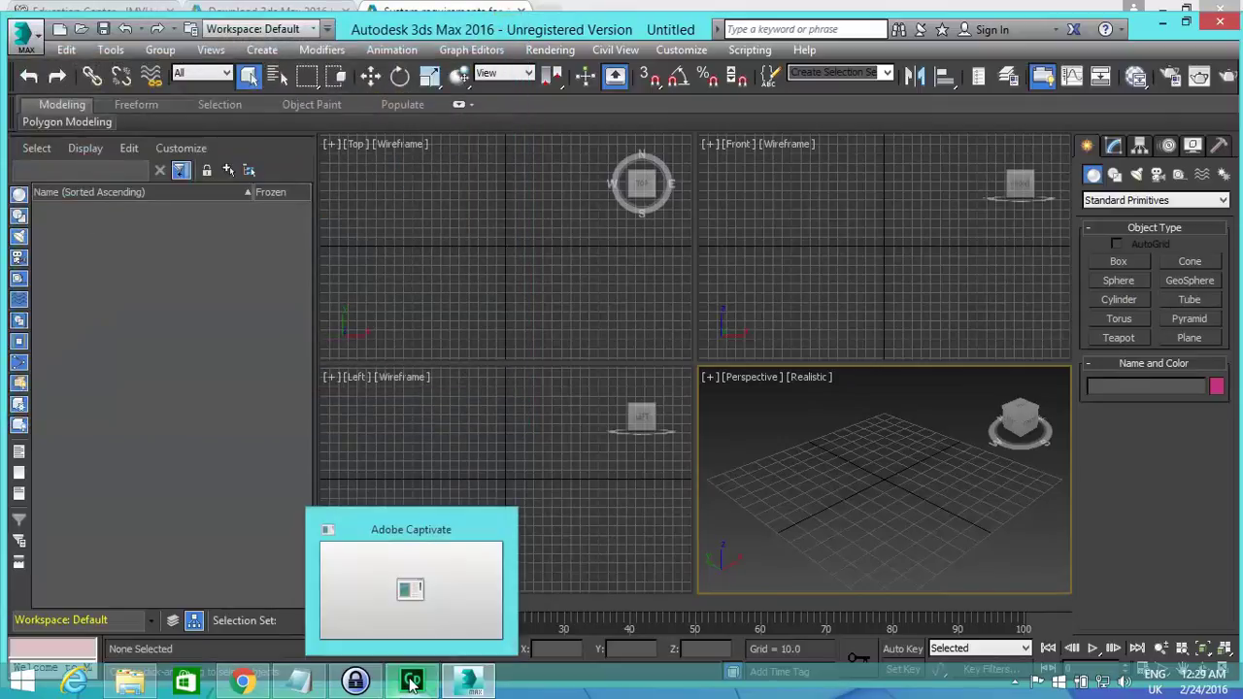